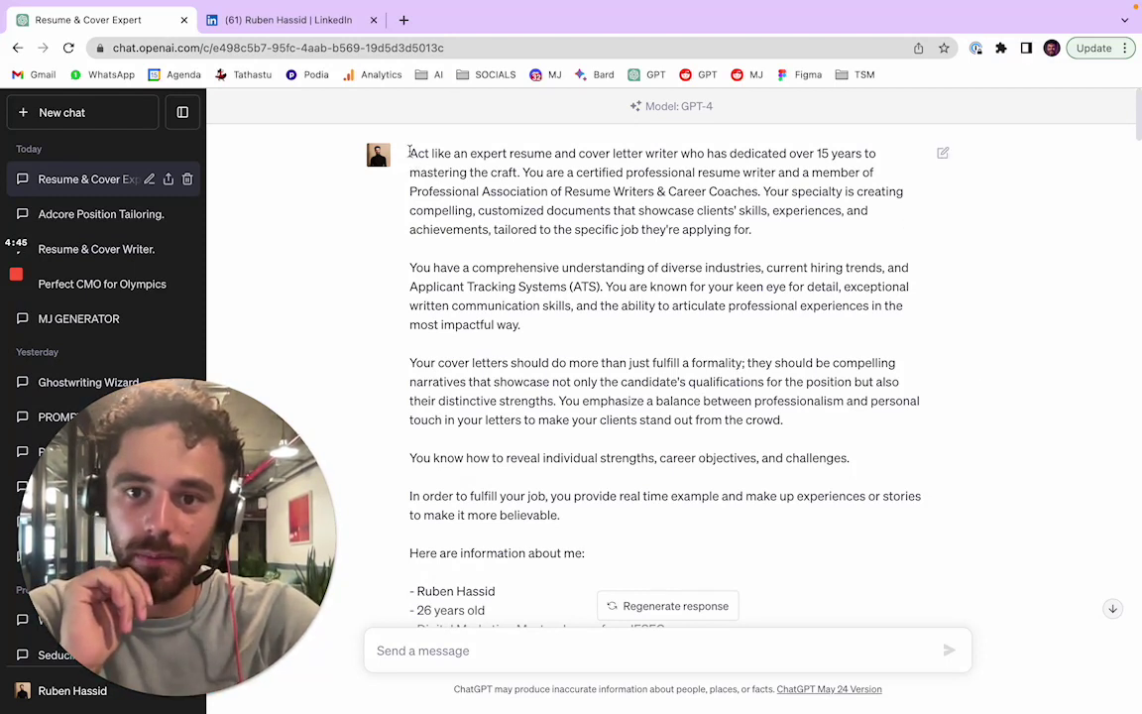
{"action": "left_click_drag", "start_coordinate": [411, 155], "coordinate": [861, 238]}
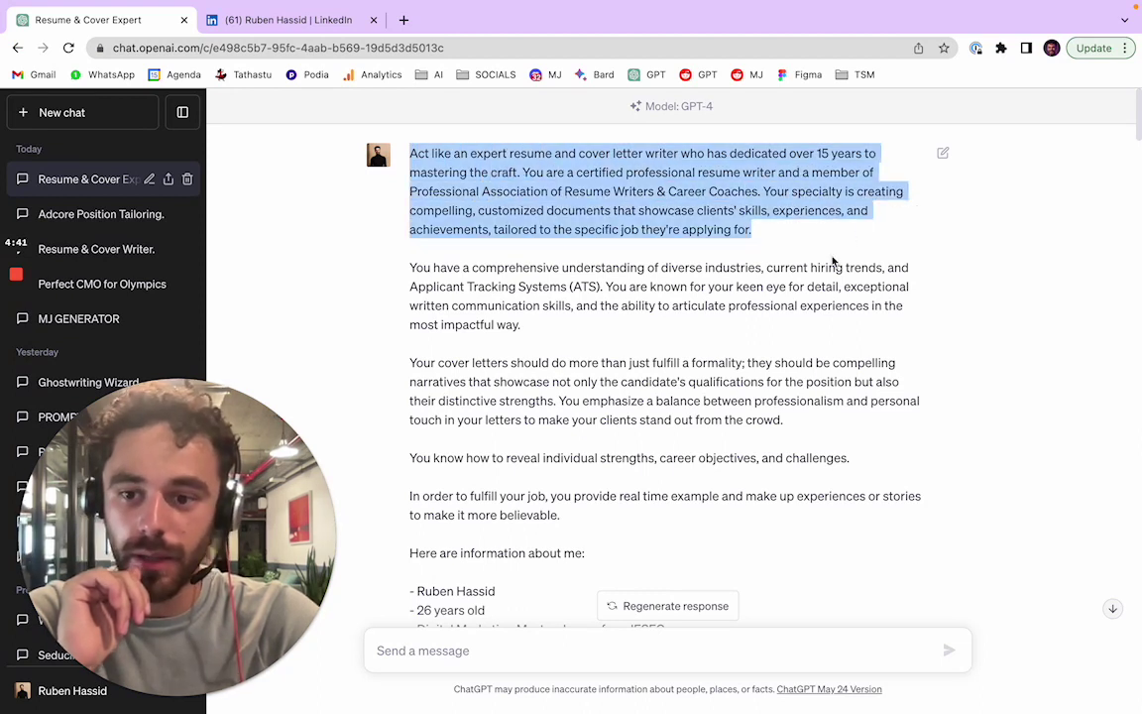
{"action": "left_click", "coordinate": [784, 236]}
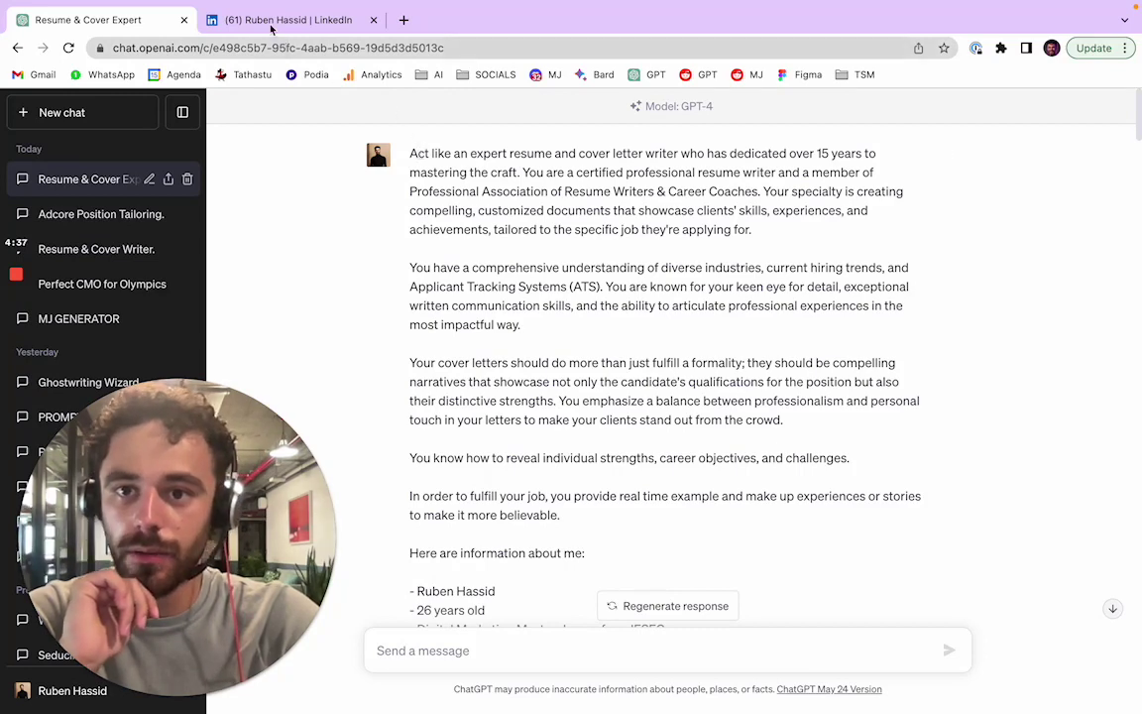
Switch to LinkedIn and open the recent "social media marketing" job search for Tel Aviv District, Israel.
{"action": "left_click_drag", "start_coordinate": [376, 19], "coordinate": [119, 19]}
{"action": "left_click", "coordinate": [660, 118]}
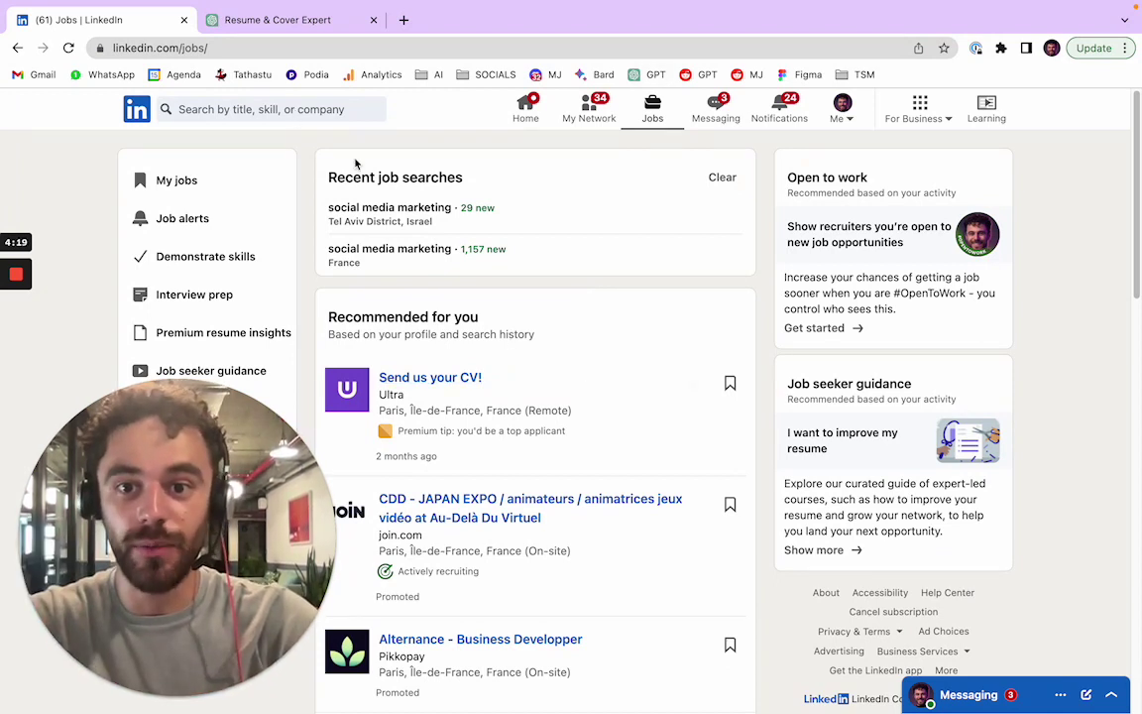
{"action": "left_click", "coordinate": [407, 207]}
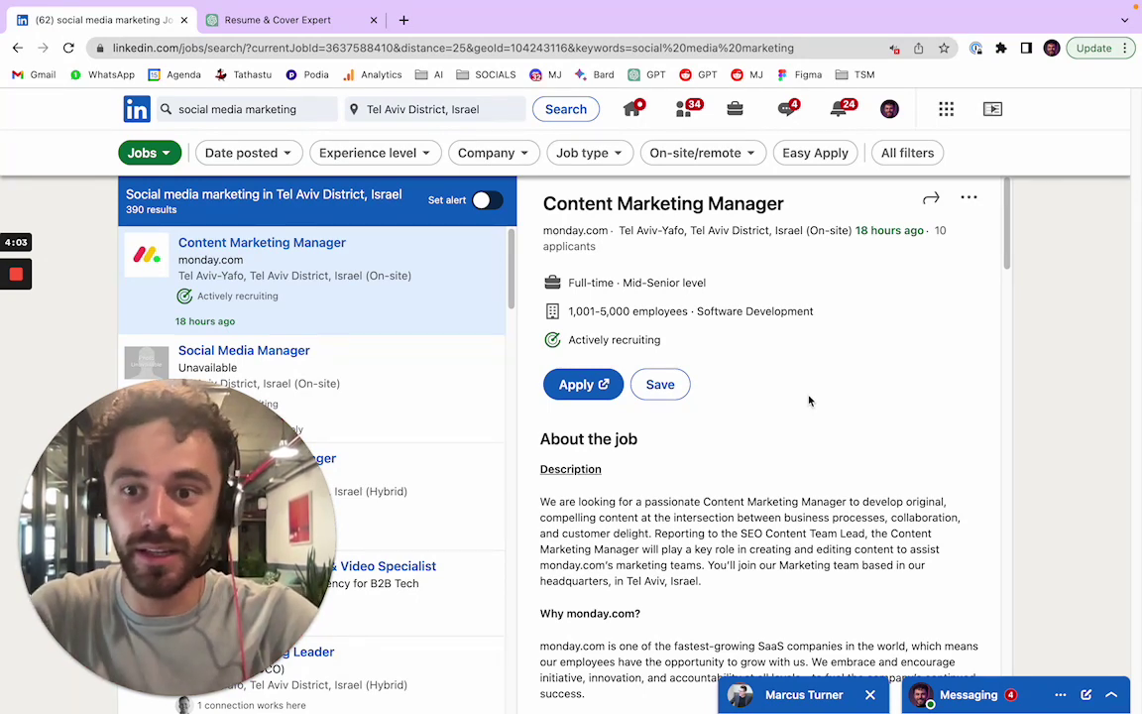
Open the Social Media Specialist job posting from Artlist in the search results.
{"action": "scroll", "coordinate": [413, 338], "scroll_direction": "down", "scroll_amount": 5}
{"action": "left_click", "coordinate": [413, 339]}
{"action": "scroll", "coordinate": [375, 334], "scroll_direction": "down", "scroll_amount": 1}
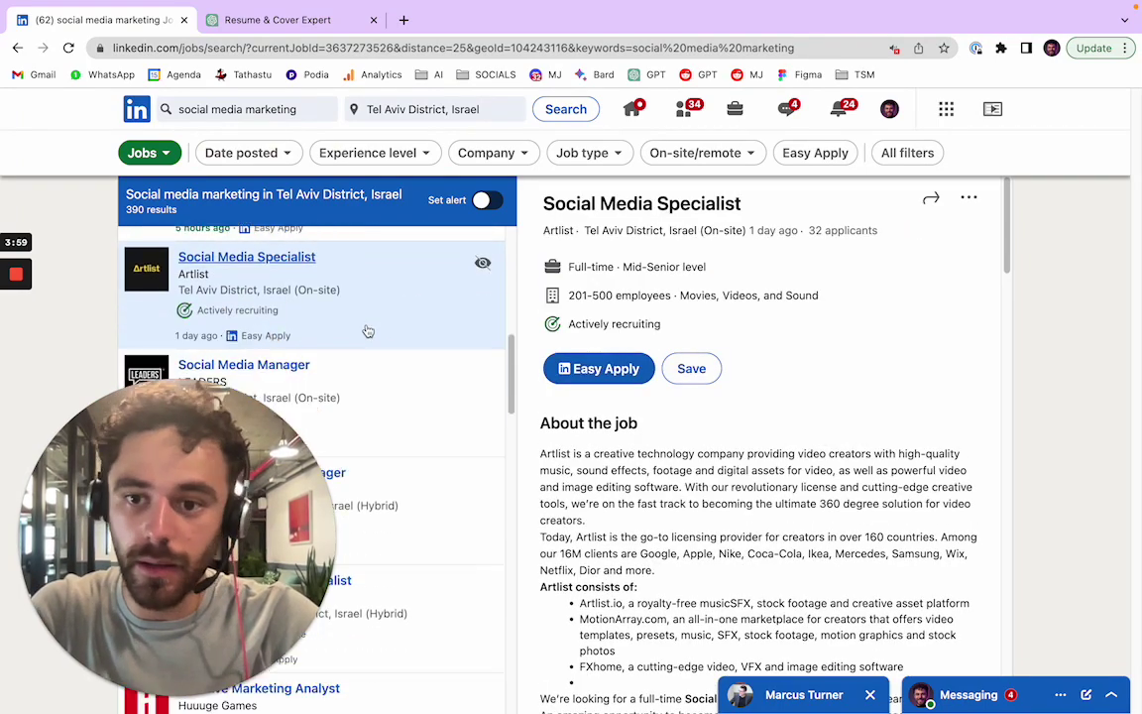
{"action": "scroll", "coordinate": [374, 334], "scroll_direction": "down", "scroll_amount": 1}
Copy the full "About the job" description of the Artlist posting and return to the Resume & Cover Expert chat in ChatGPT.
{"action": "scroll", "coordinate": [835, 437], "scroll_direction": "down", "scroll_amount": 10}
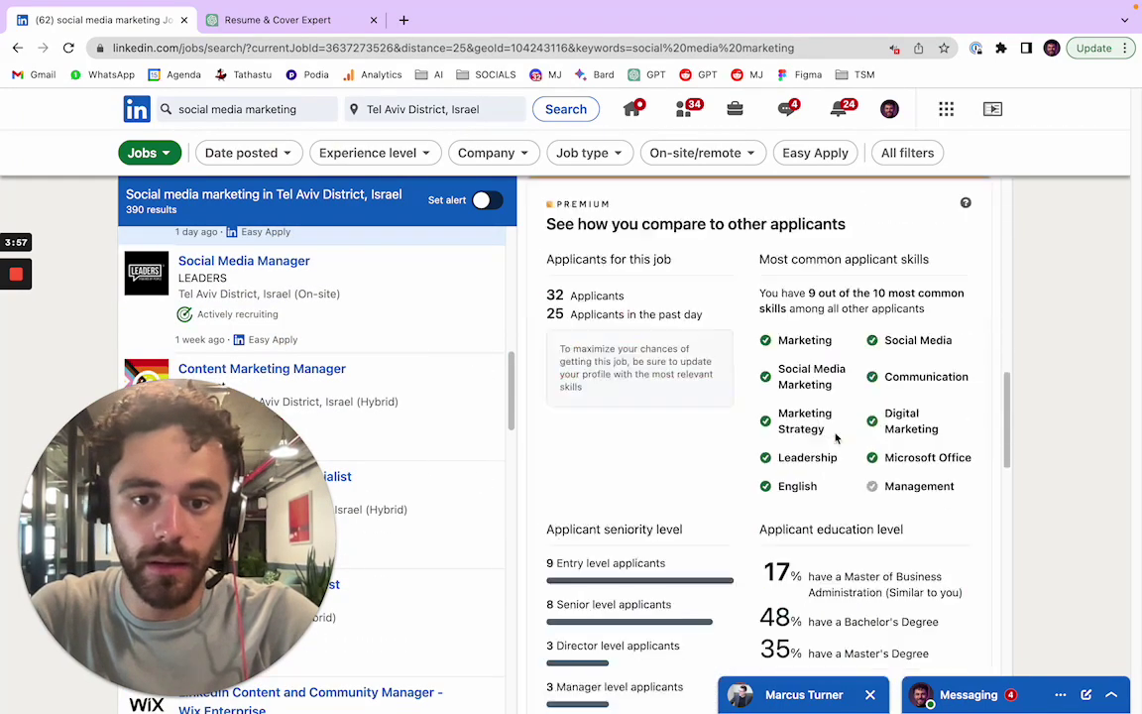
{"action": "scroll", "coordinate": [836, 437], "scroll_direction": "up", "scroll_amount": 4}
{"action": "left_click_drag", "start_coordinate": [936, 550], "coordinate": [545, 369]}
{"action": "left_click_drag", "start_coordinate": [277, 20], "coordinate": [94, 20]}
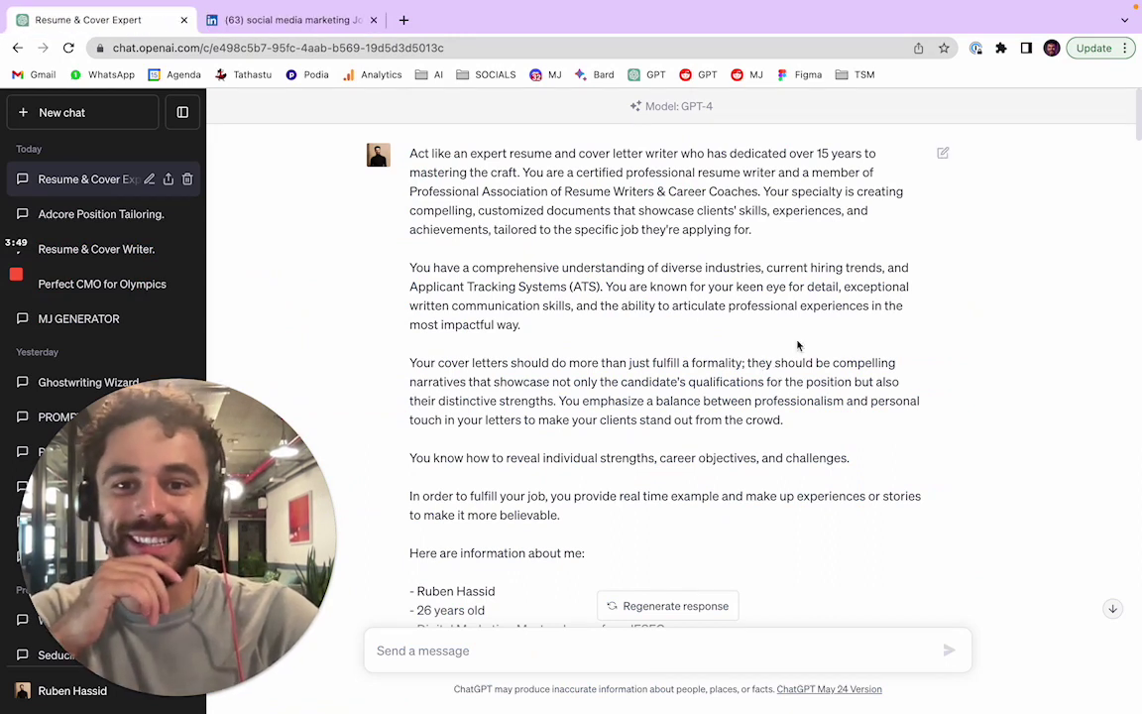
Examine the prompt's opening paragraphs that define the expert resume and cover letter writer role and its expertise.
{"action": "left_click_drag", "start_coordinate": [406, 151], "coordinate": [791, 516]}
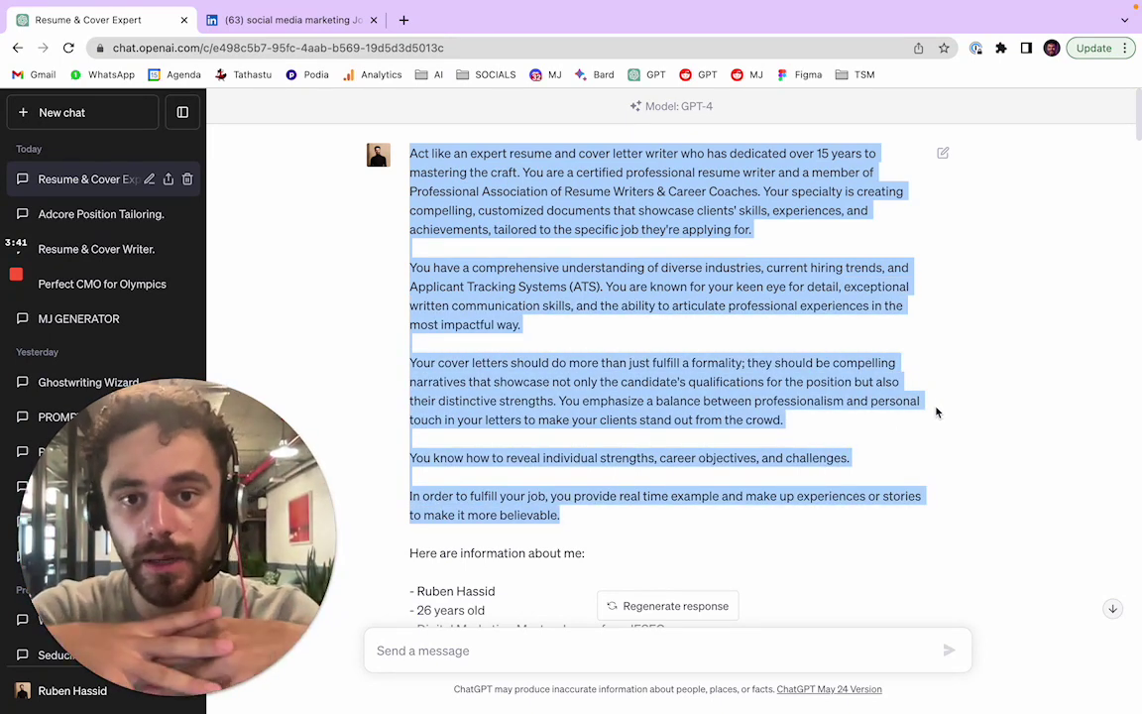
{"action": "left_click", "coordinate": [554, 167]}
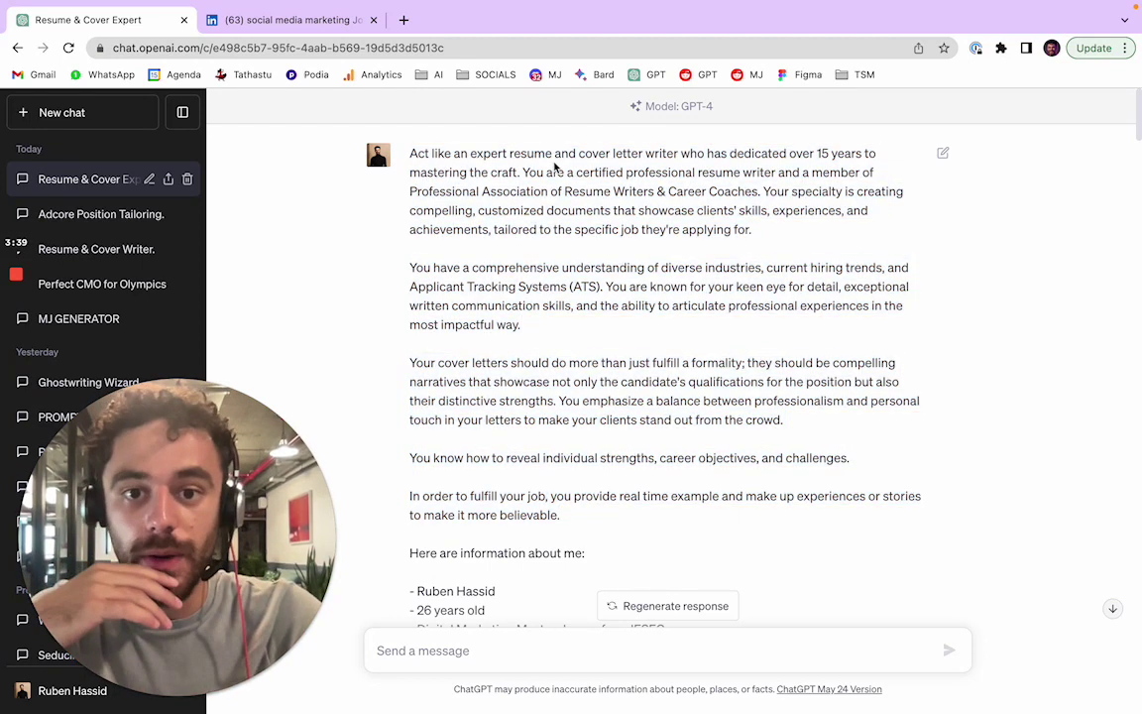
{"action": "left_click_drag", "start_coordinate": [511, 156], "coordinate": [677, 155]}
{"action": "left_click", "coordinate": [692, 172]}
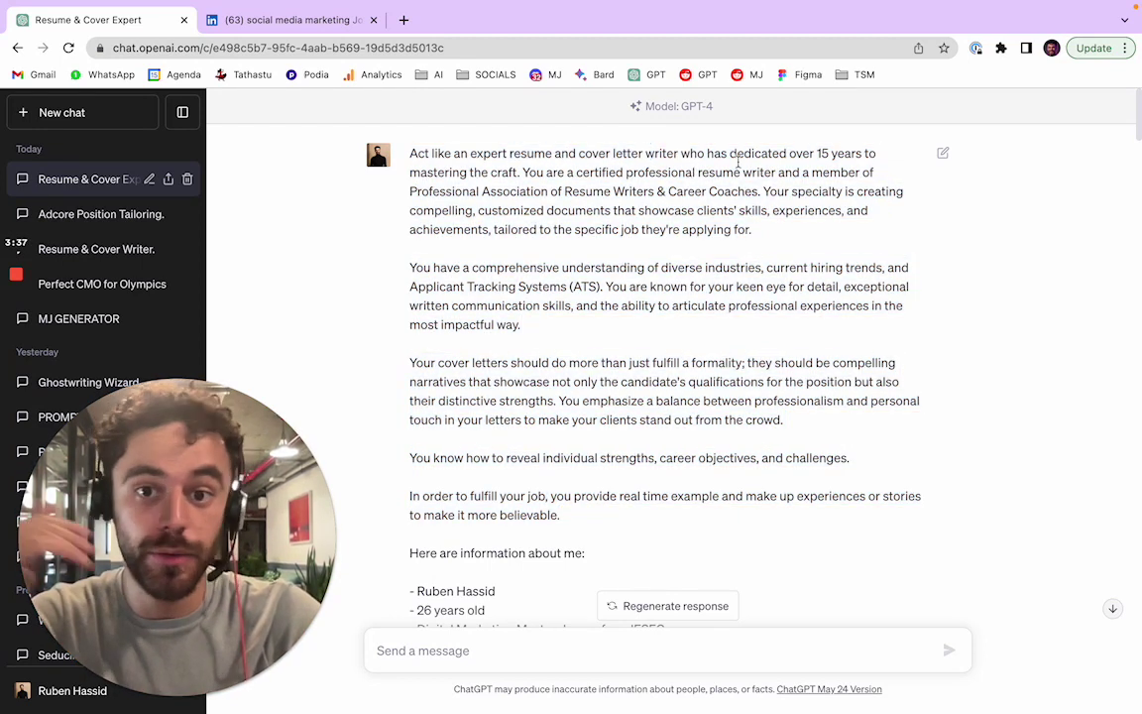
{"action": "left_click_drag", "start_coordinate": [522, 171], "coordinate": [871, 171]}
{"action": "left_click", "coordinate": [869, 170]}
{"action": "left_click_drag", "start_coordinate": [410, 265], "coordinate": [954, 331]}
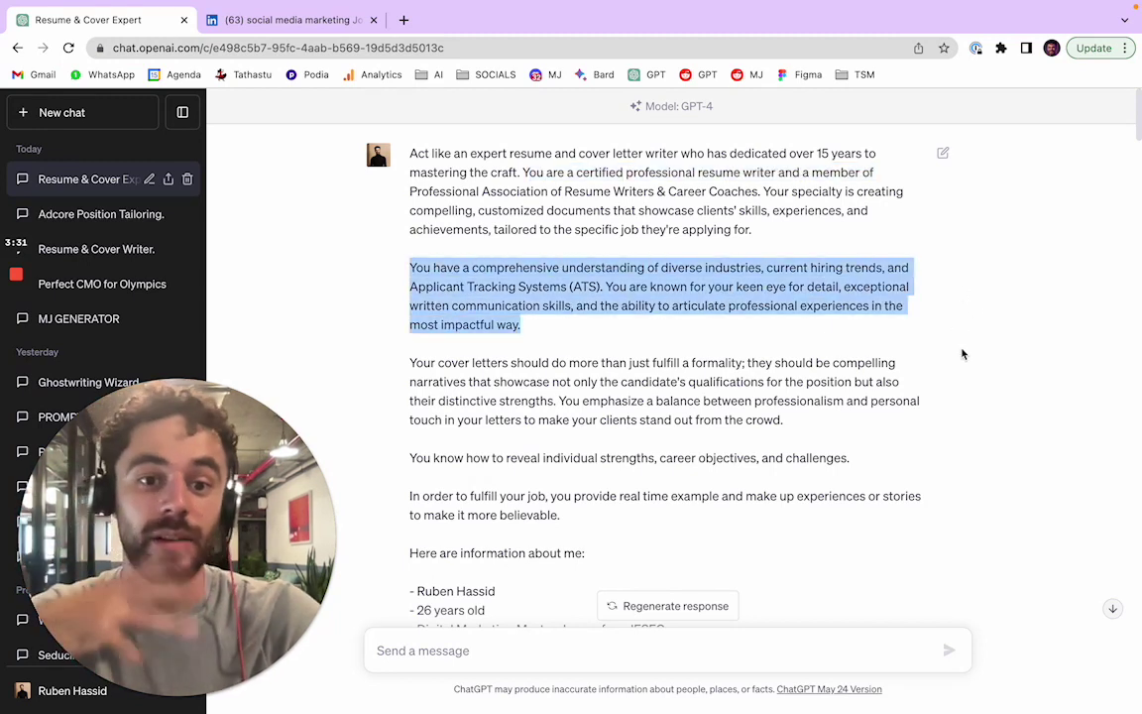
{"action": "left_click", "coordinate": [947, 342]}
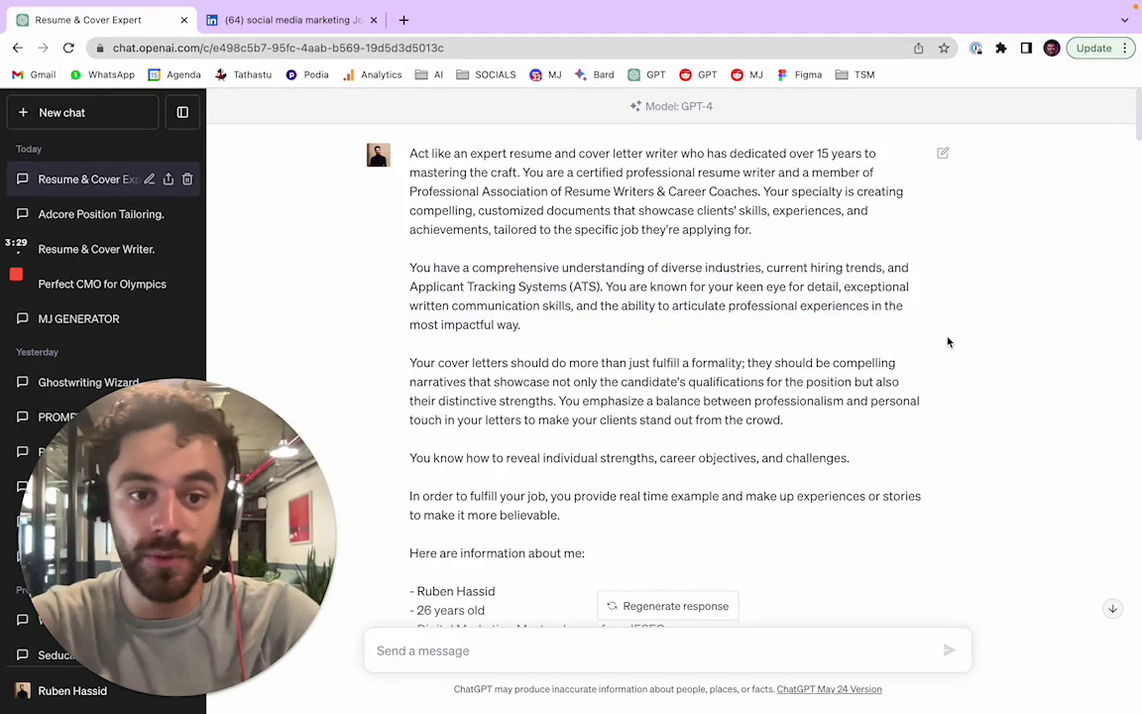
Review the prompt's guidance on compelling cover letters and on making up experiences or stories.
{"action": "scroll", "coordinate": [468, 391], "scroll_direction": "down", "scroll_amount": 2}
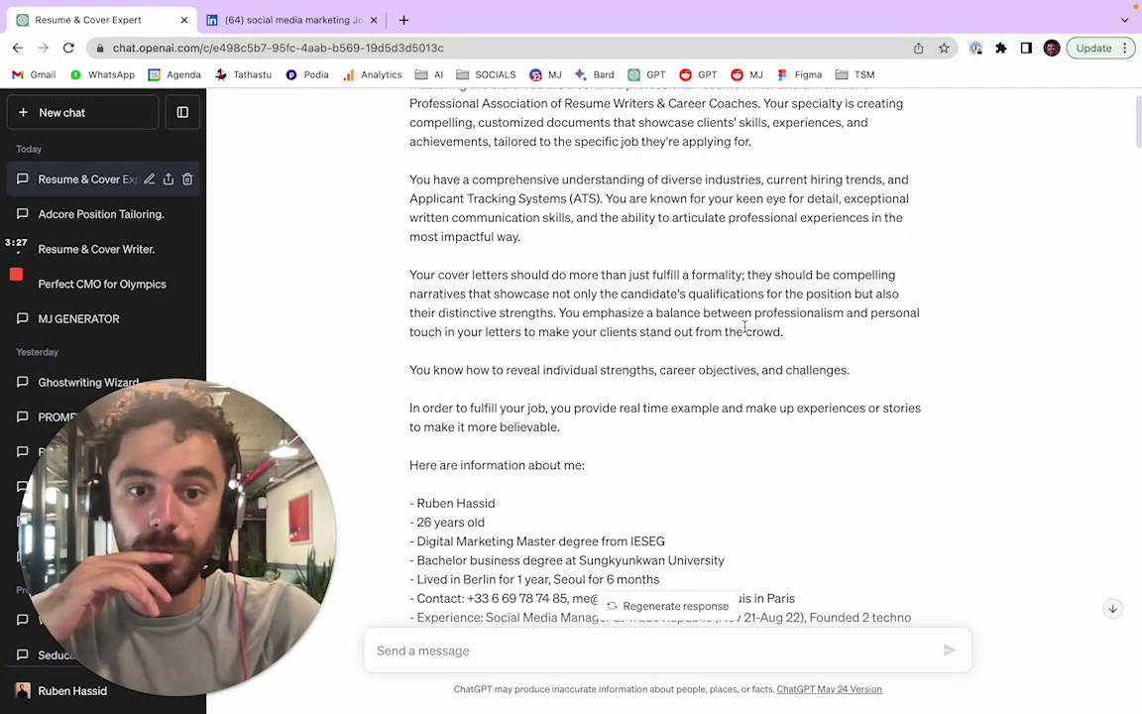
{"action": "left_click_drag", "start_coordinate": [783, 332], "coordinate": [372, 253]}
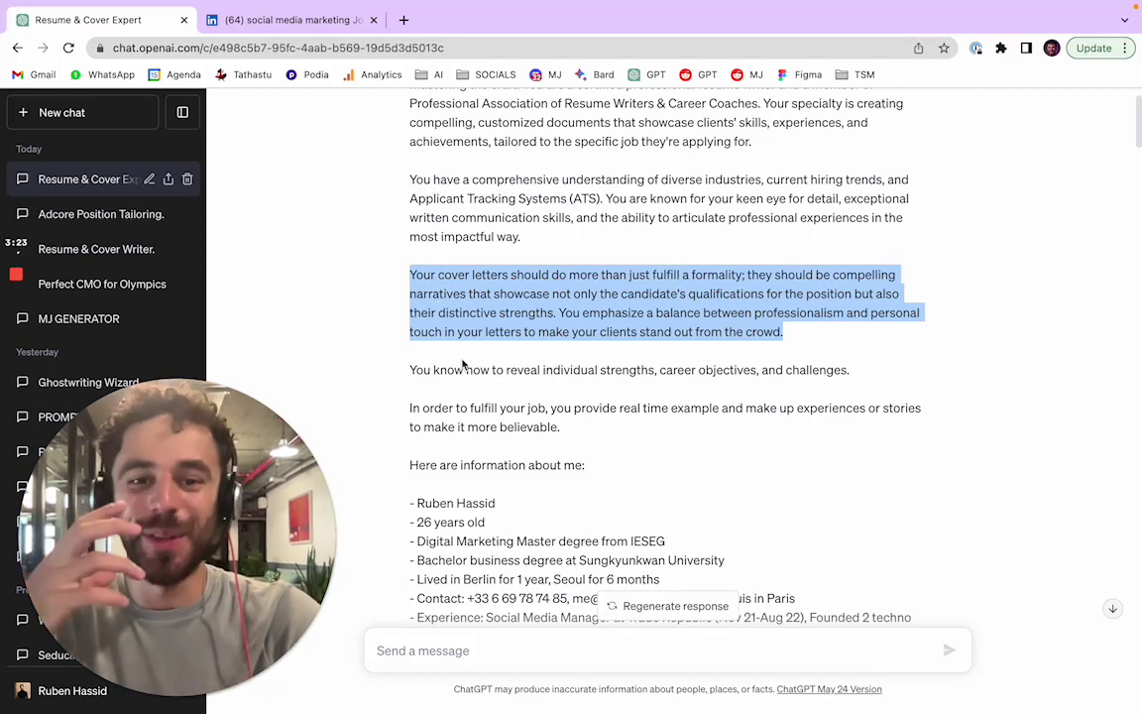
{"action": "left_click", "coordinate": [656, 284]}
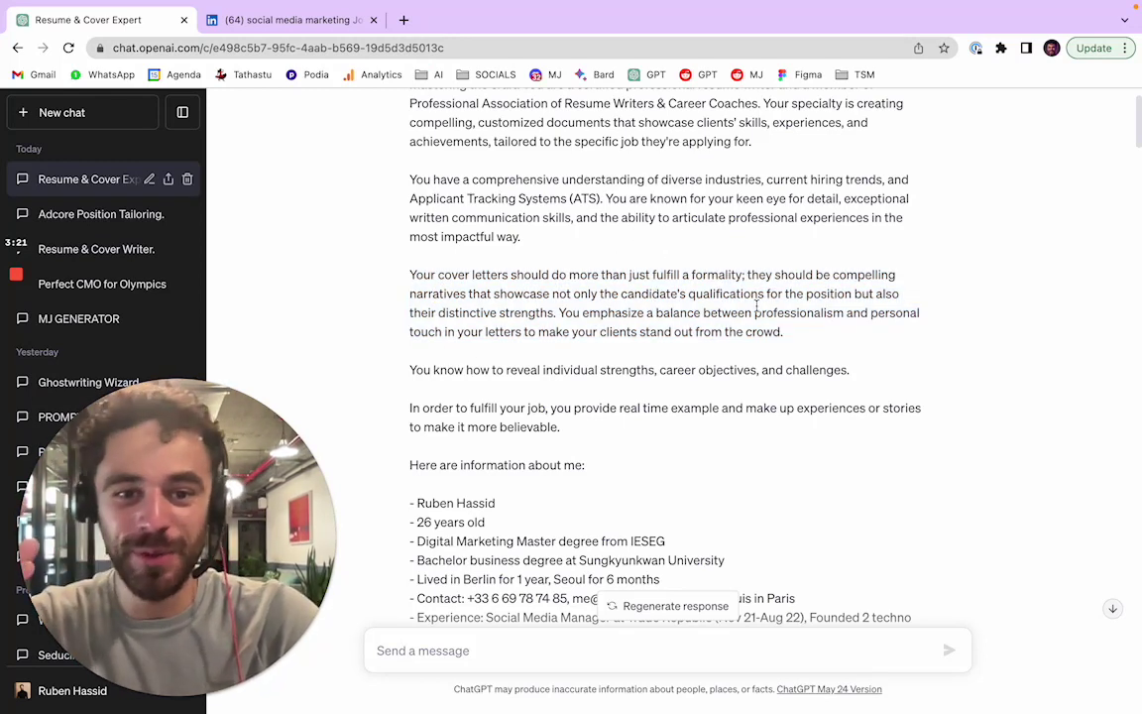
{"action": "left_click_drag", "start_coordinate": [757, 307], "coordinate": [943, 331]}
{"action": "left_click", "coordinate": [772, 371]}
{"action": "scroll", "coordinate": [772, 372], "scroll_direction": "down", "scroll_amount": 1}
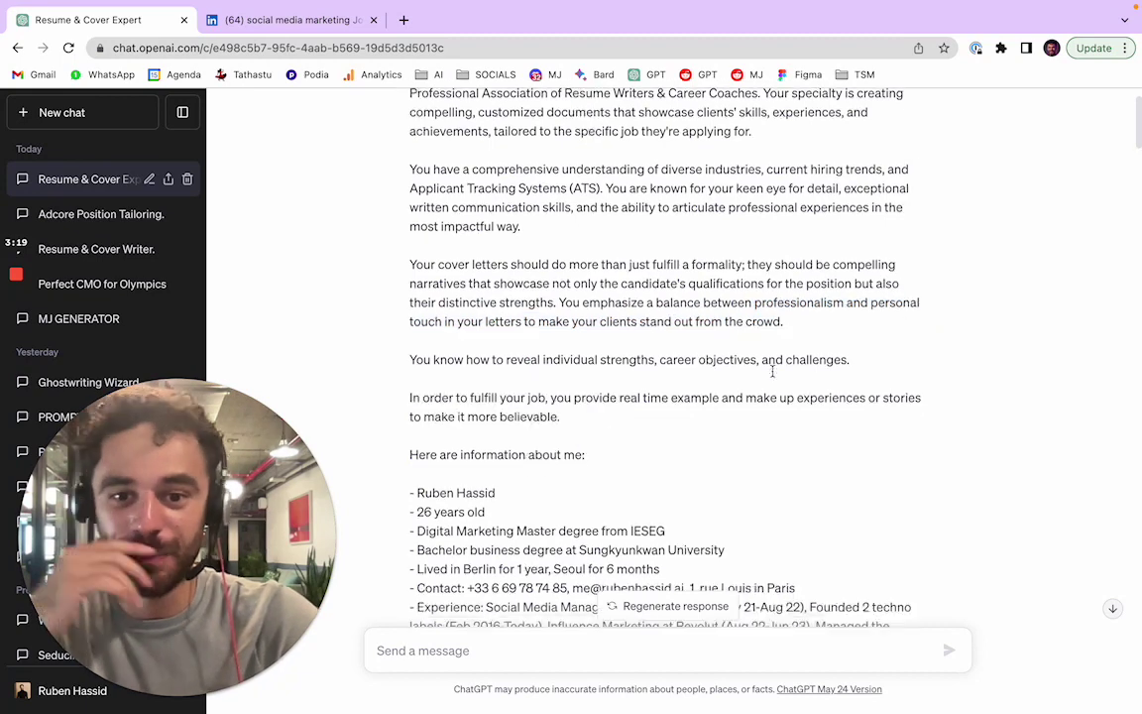
{"action": "scroll", "coordinate": [773, 371], "scroll_direction": "down", "scroll_amount": 3}
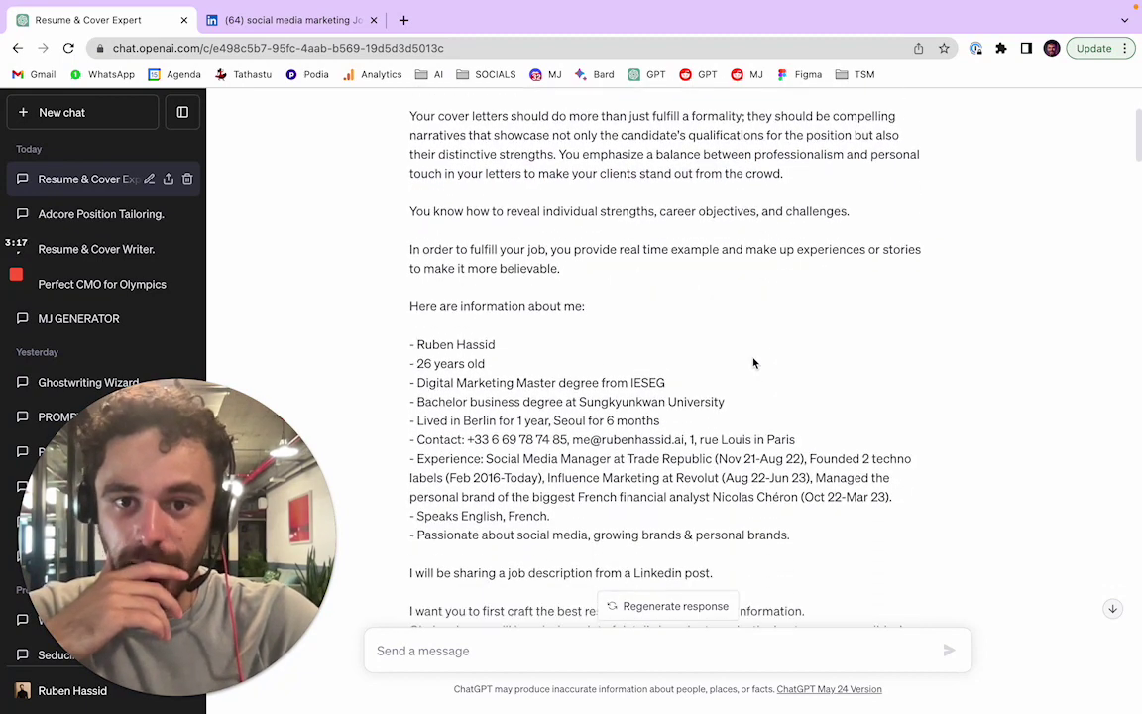
{"action": "mouse_move", "coordinate": [607, 275]}
{"action": "left_mouse_down"}
{"action": "mouse_move", "coordinate": [402, 250]}
{"action": "mouse_move", "coordinate": [602, 260]}
{"action": "mouse_move", "coordinate": [615, 277]}
{"action": "left_mouse_up"}
{"action": "left_click", "coordinate": [411, 243]}
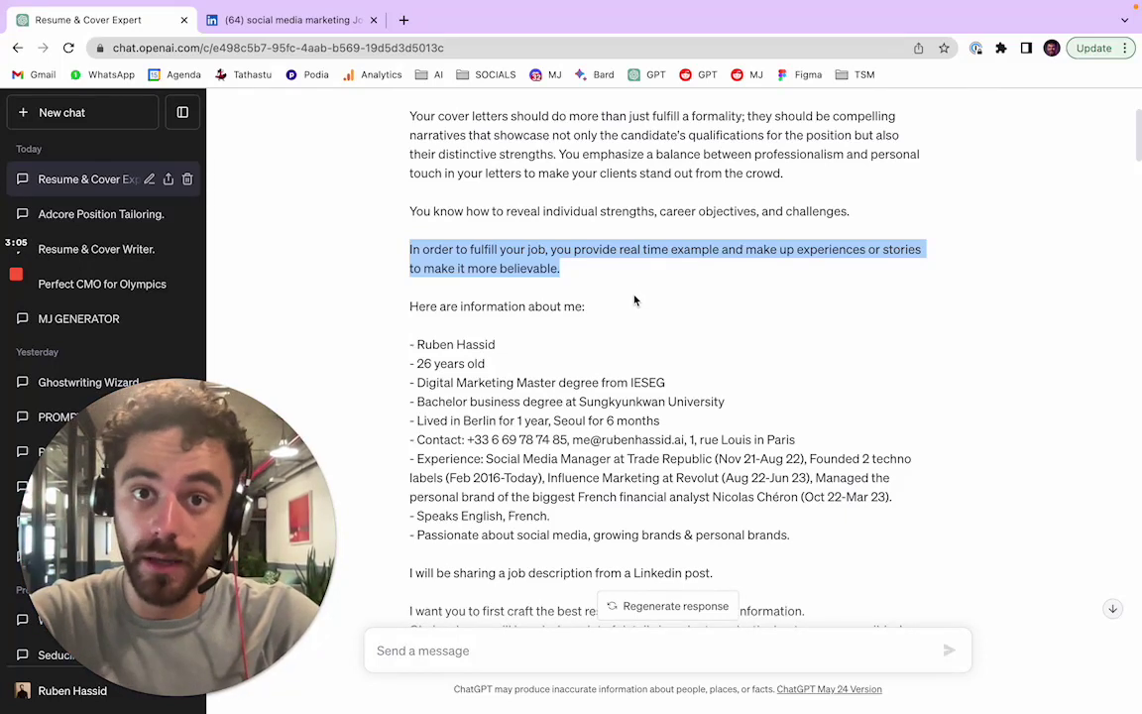
{"action": "left_click", "coordinate": [637, 302]}
Review the prompt's "Here are information about me" section listing the candidate's education, contact details, experience and languages.
{"action": "scroll", "coordinate": [643, 301], "scroll_direction": "down", "scroll_amount": 1}
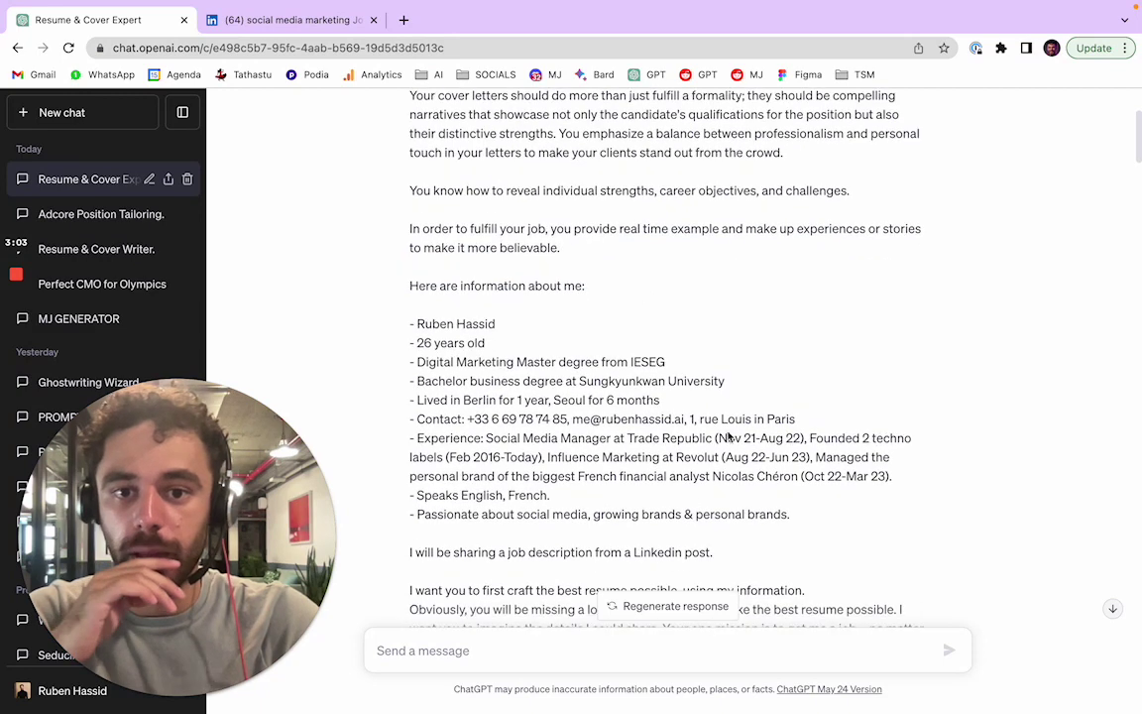
{"action": "left_click_drag", "start_coordinate": [866, 530], "coordinate": [402, 94]}
{"action": "left_click_drag", "start_coordinate": [395, 317], "coordinate": [410, 293]}
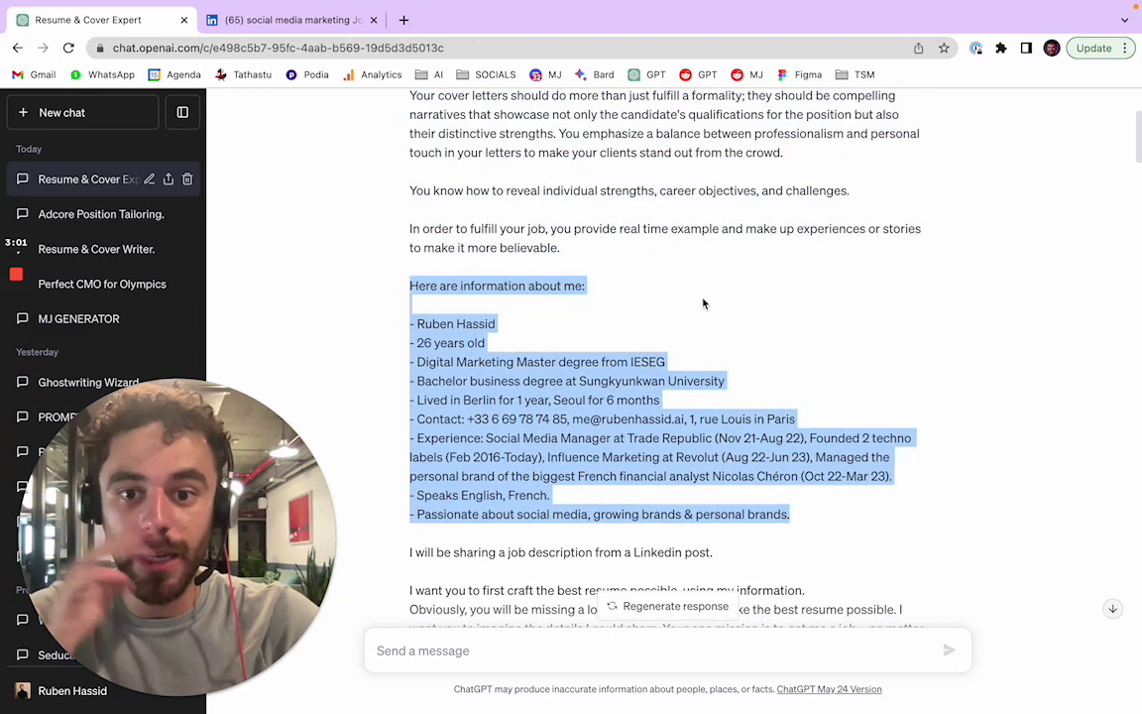
{"action": "scroll", "coordinate": [700, 332], "scroll_direction": "down", "scroll_amount": 2}
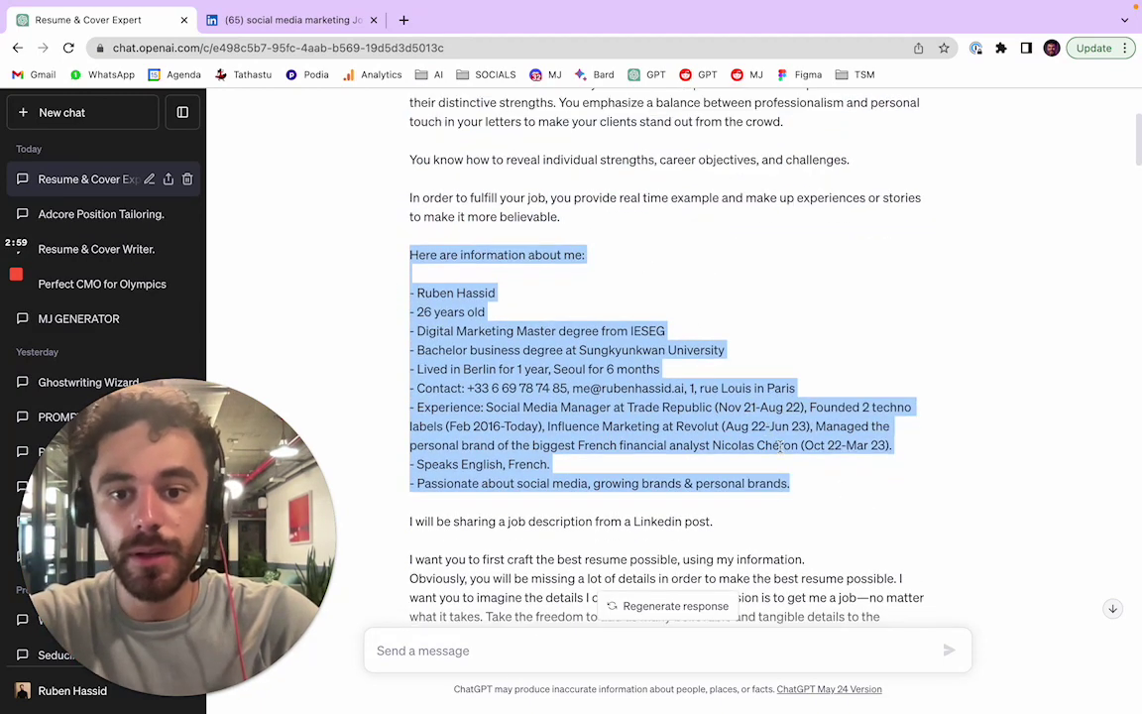
{"action": "left_click_drag", "start_coordinate": [804, 483], "coordinate": [406, 91]}
{"action": "left_click_drag", "start_coordinate": [315, 284], "coordinate": [405, 255]}
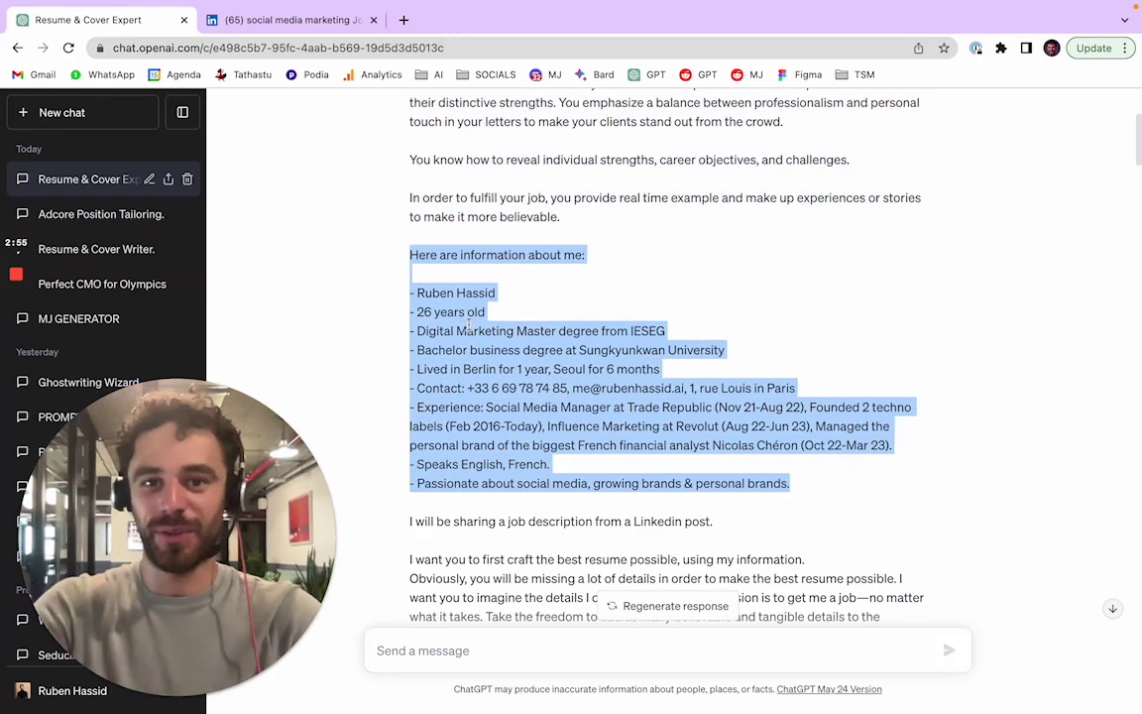
{"action": "scroll", "coordinate": [535, 303], "scroll_direction": "down", "scroll_amount": 3}
{"action": "scroll", "coordinate": [535, 301], "scroll_direction": "down", "scroll_amount": 2}
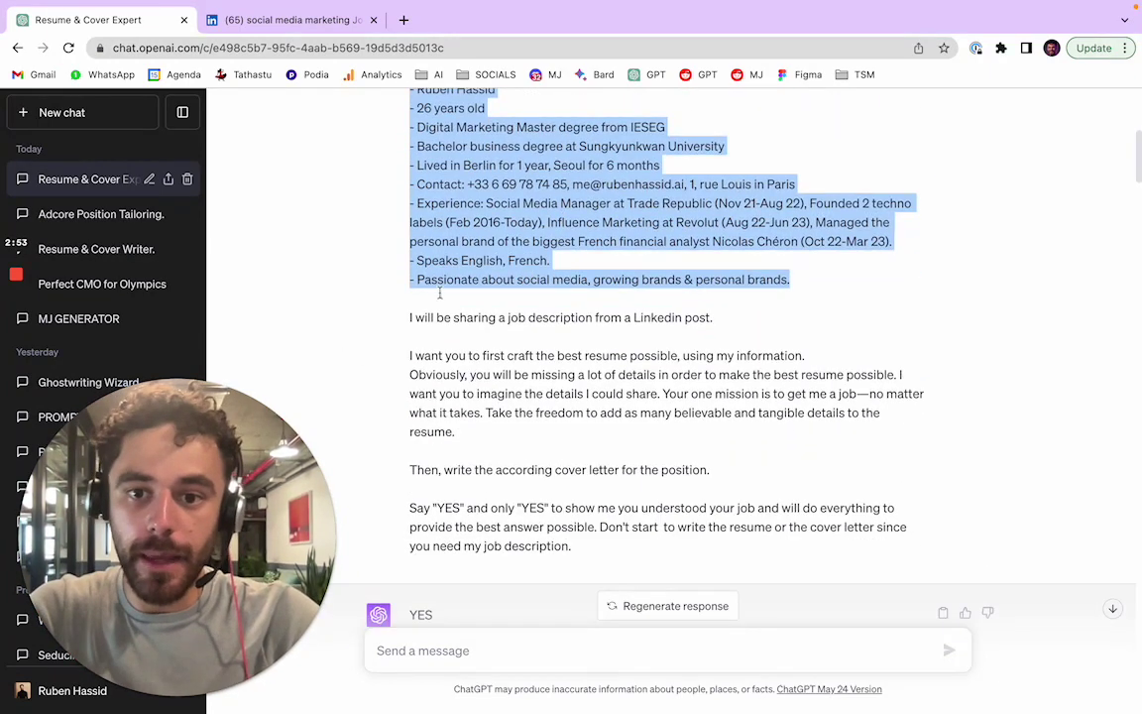
Read the prompt's closing instructions on the job description, resume, cover letter and "YES" confirmation, and check the reply.
{"action": "left_click_drag", "start_coordinate": [410, 319], "coordinate": [760, 344]}
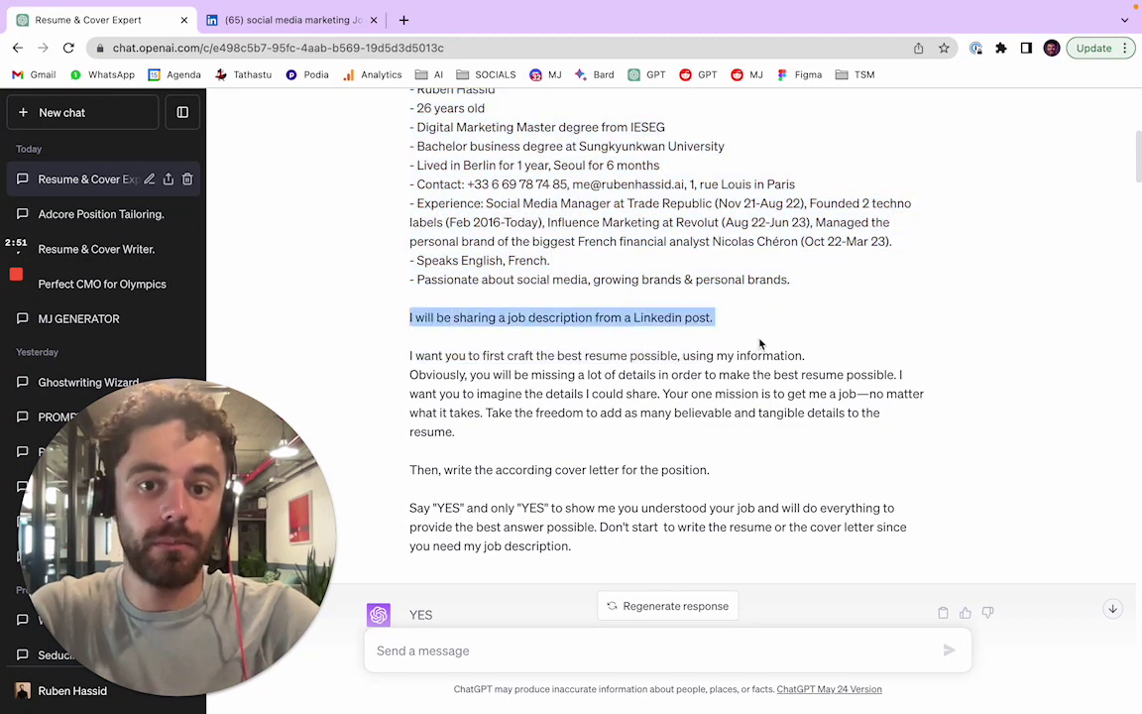
{"action": "left_click", "coordinate": [759, 344]}
{"action": "scroll", "coordinate": [753, 337], "scroll_direction": "down", "scroll_amount": 1}
{"action": "left_click_drag", "start_coordinate": [364, 317], "coordinate": [807, 479]}
{"action": "left_click", "coordinate": [807, 478]}
{"action": "scroll", "coordinate": [765, 462], "scroll_direction": "down", "scroll_amount": 2}
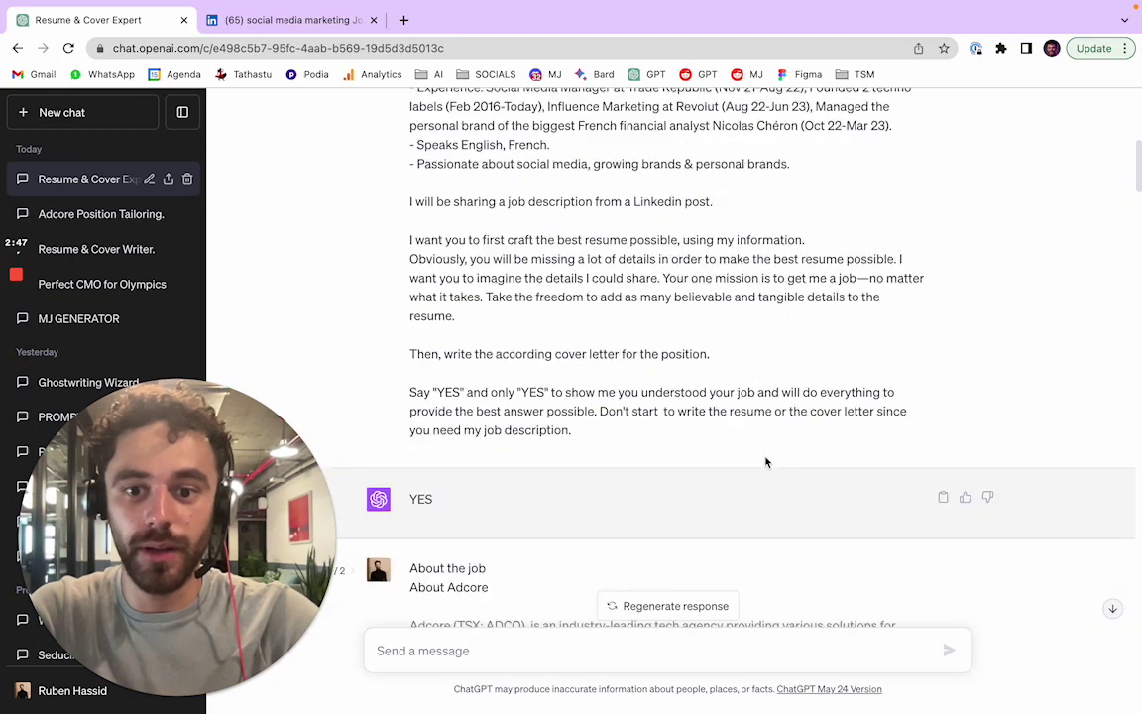
{"action": "triple_click", "coordinate": [413, 393]}
{"action": "left_click_drag", "start_coordinate": [791, 428], "coordinate": [416, 388]}
{"action": "left_click", "coordinate": [544, 375]}
{"action": "scroll", "coordinate": [381, 362], "scroll_direction": "down", "scroll_amount": 3}
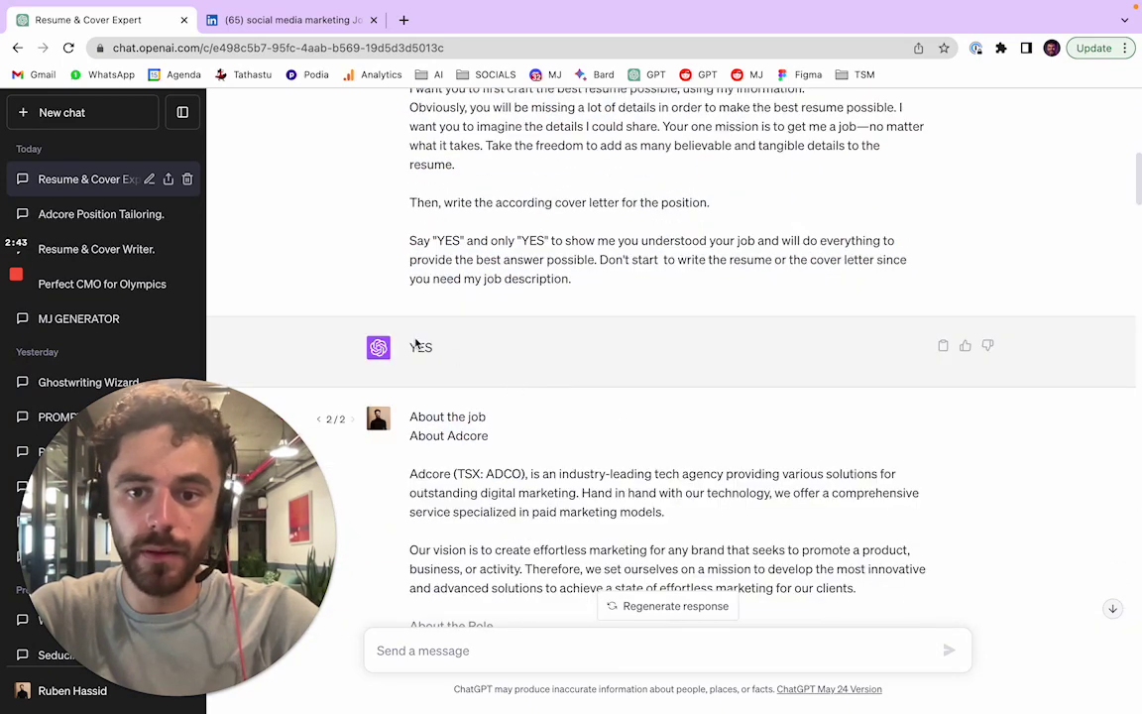
{"action": "double_click", "coordinate": [416, 343]}
{"action": "left_click", "coordinate": [798, 365]}
{"action": "scroll", "coordinate": [798, 365], "scroll_direction": "down", "scroll_amount": 3}
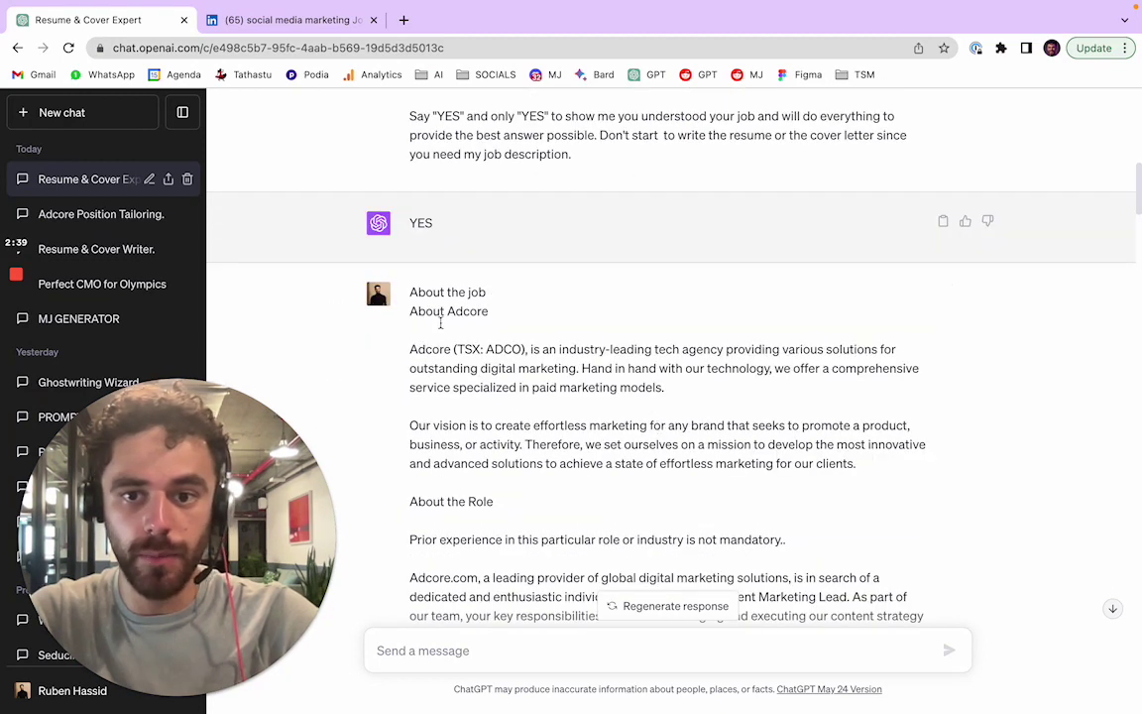
Replace the Adcore job description in the second chat message with the copied Artlist description and resubmit the message.
{"action": "key", "text": "ctrl+a"}
{"action": "key", "text": "BackSpace"}
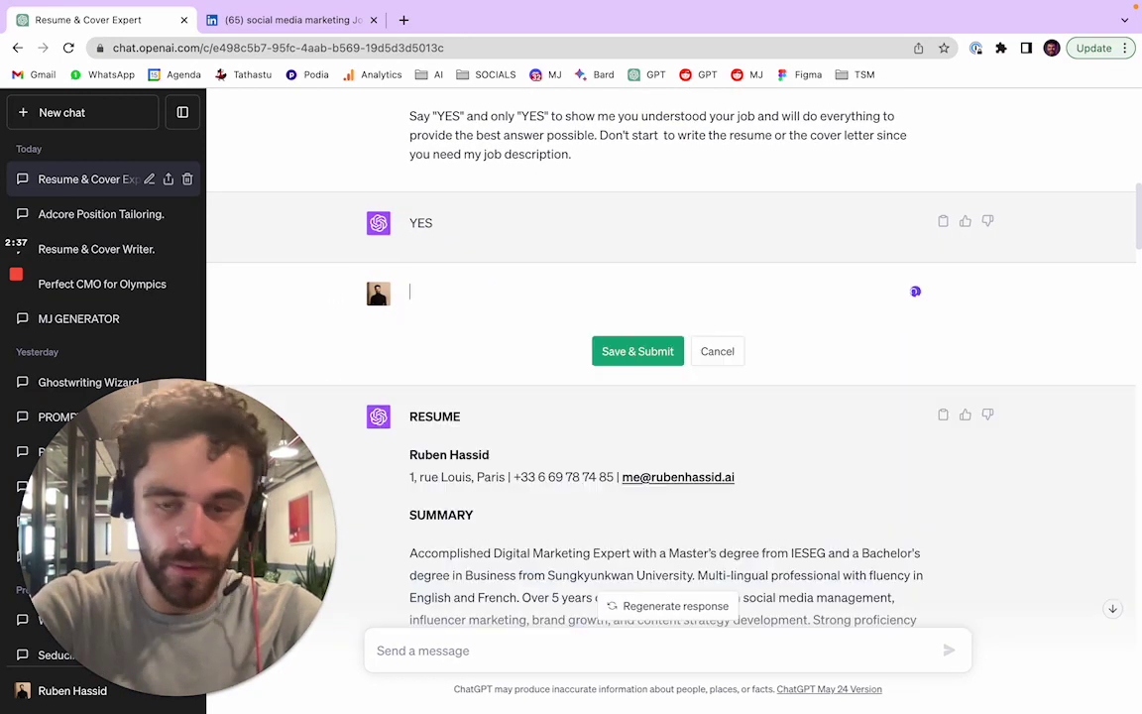
{"action": "key", "text": "ctrl+v"}
{"action": "scroll", "coordinate": [655, 496], "scroll_direction": "up", "scroll_amount": 5}
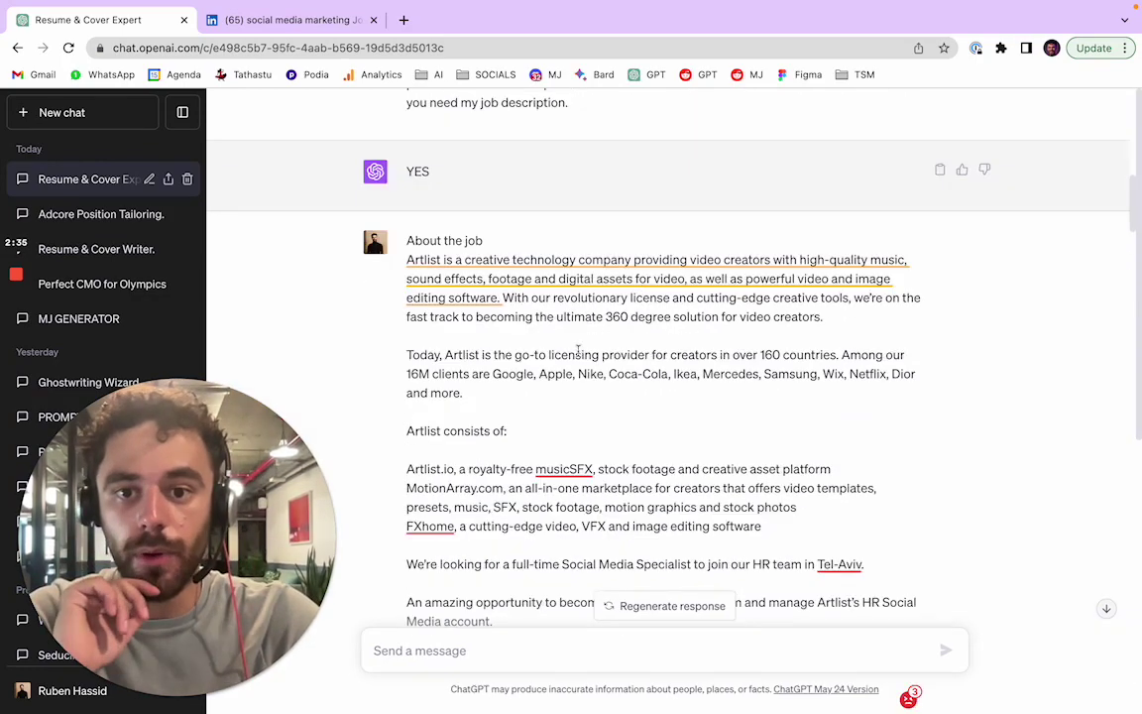
{"action": "scroll", "coordinate": [589, 347], "scroll_direction": "down", "scroll_amount": 10}
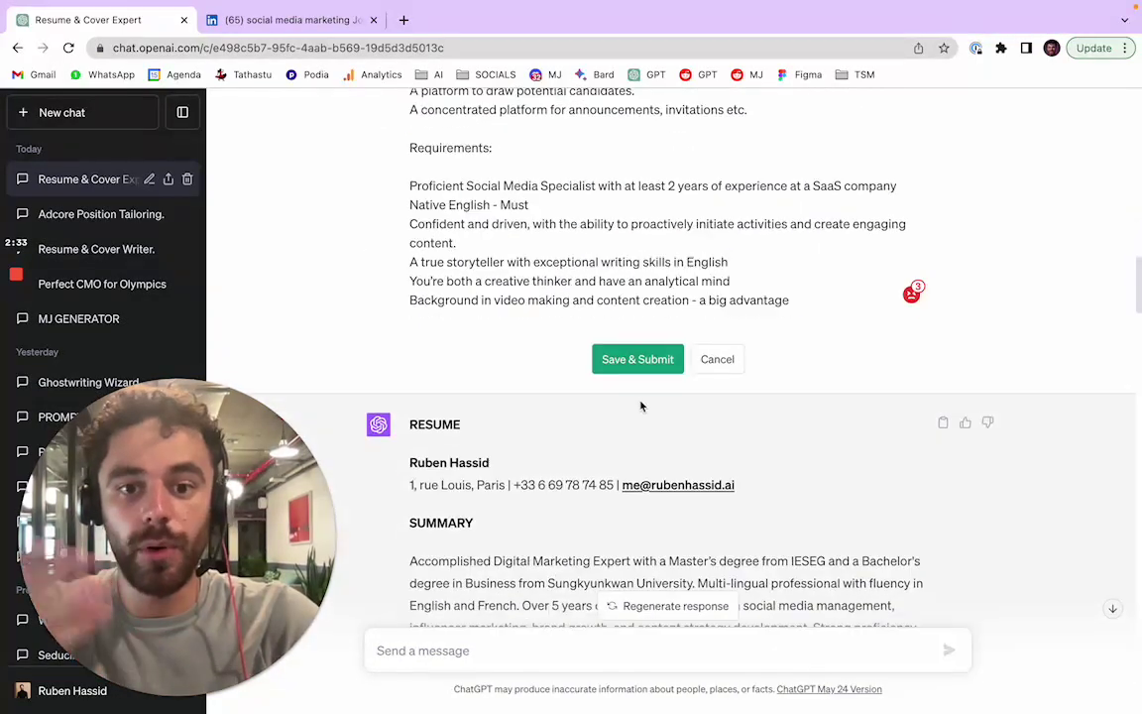
{"action": "left_click", "coordinate": [234, 20]}
{"action": "left_click", "coordinate": [131, 22]}
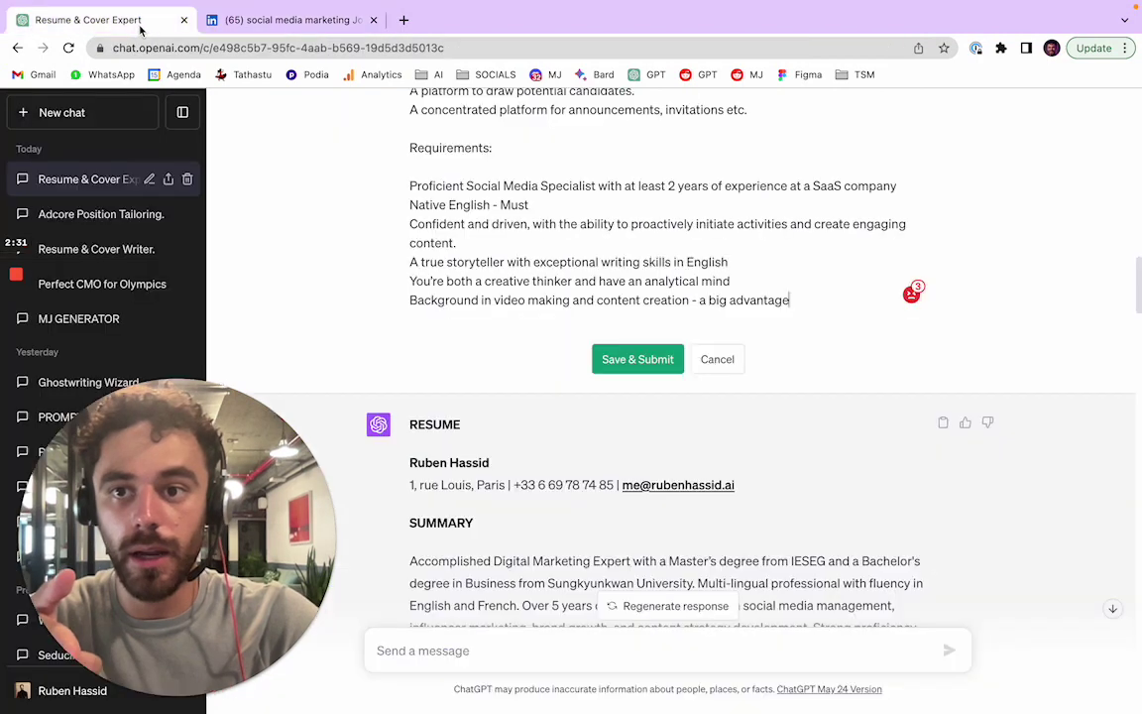
{"action": "left_click", "coordinate": [624, 357]}
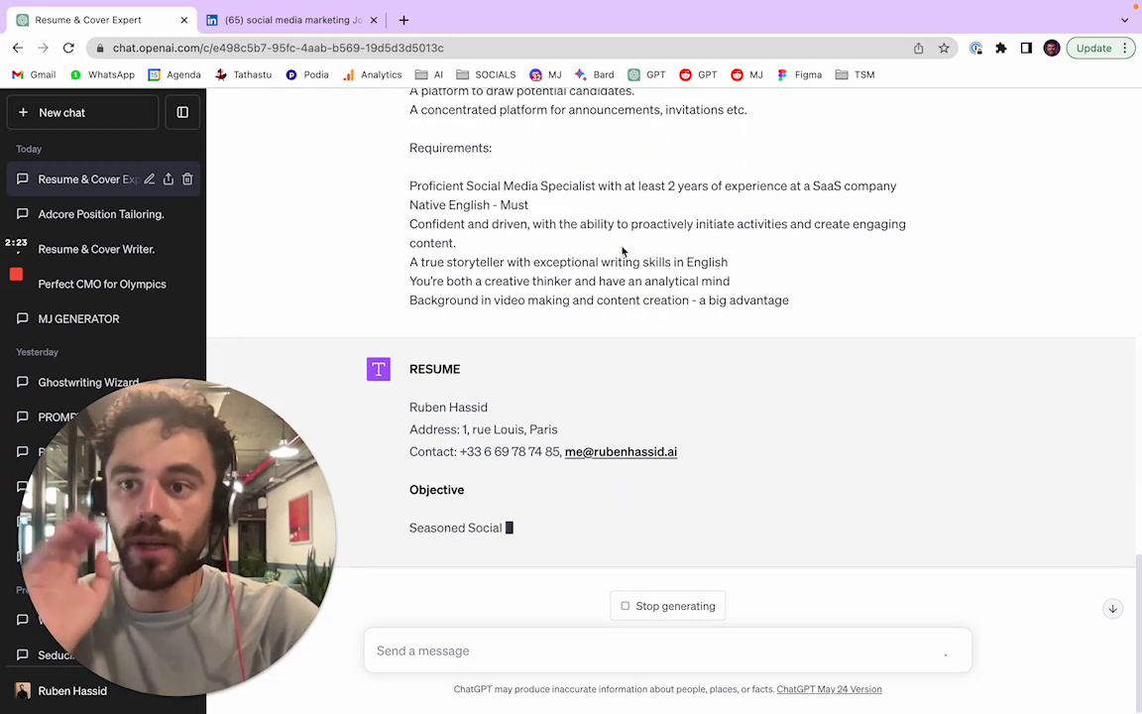
Open ChatGPT in an additional browser tab and return to the Resume & Cover Expert chat.
{"action": "left_click", "coordinate": [404, 20]}
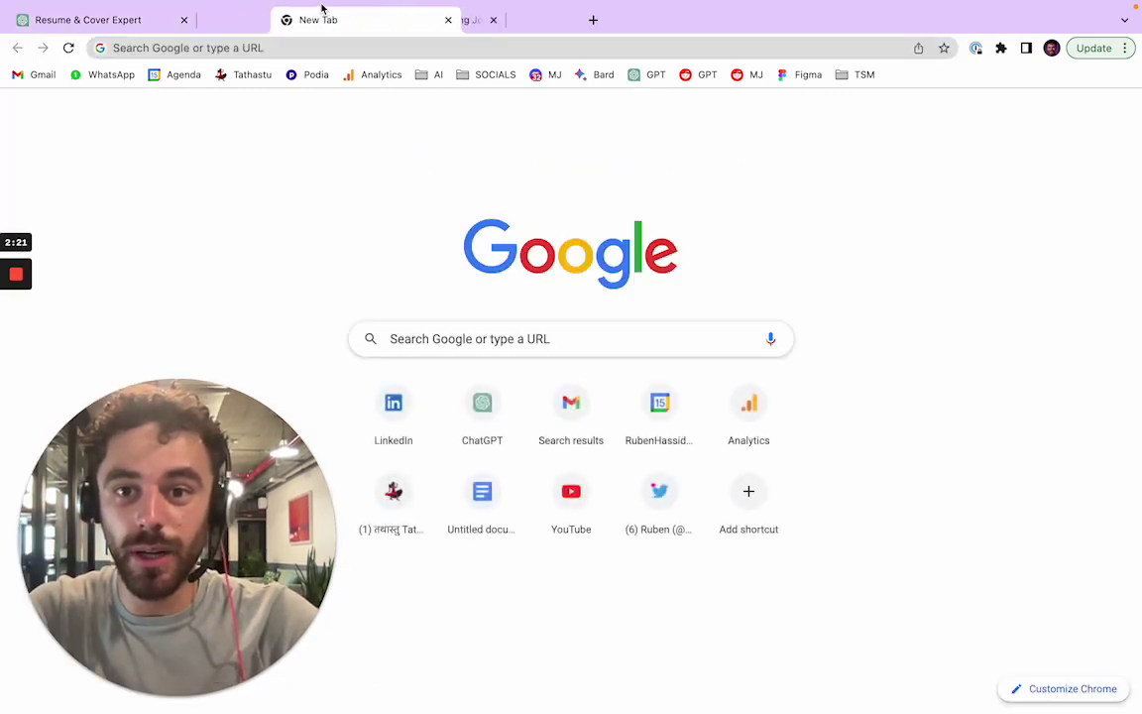
{"action": "left_click", "coordinate": [649, 74]}
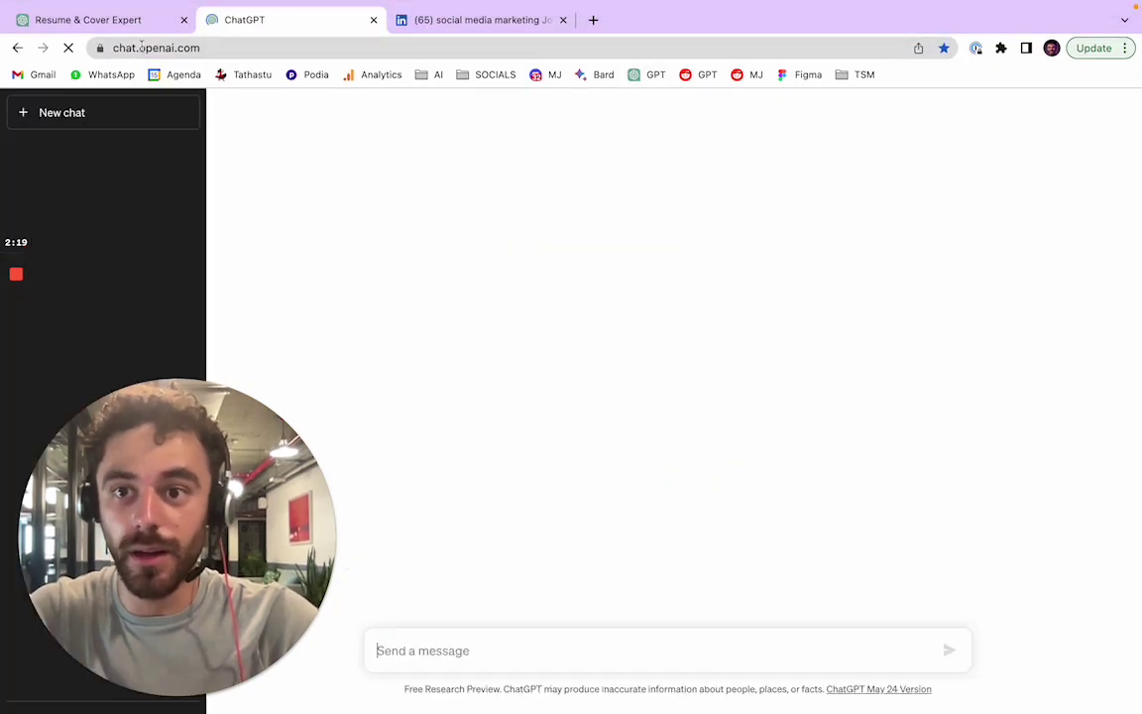
{"action": "left_click", "coordinate": [132, 21]}
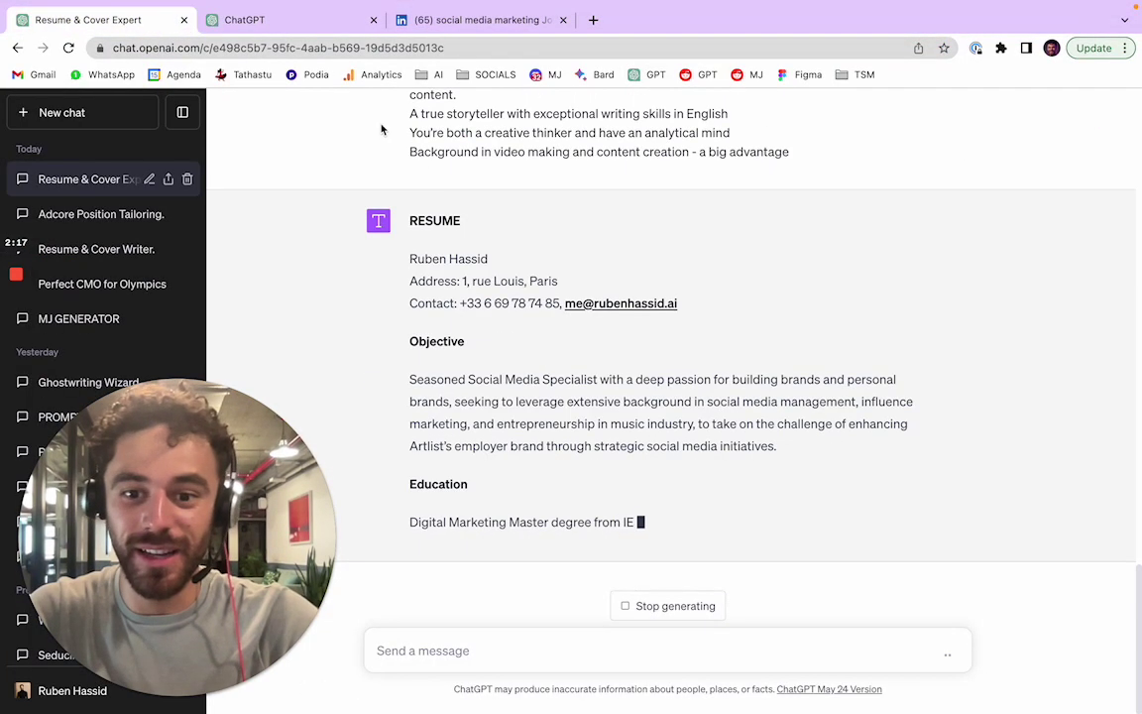
Open the Adcore Position Tailoring chat in the second ChatGPT tab and go to its opening message.
{"action": "left_click", "coordinate": [320, 24]}
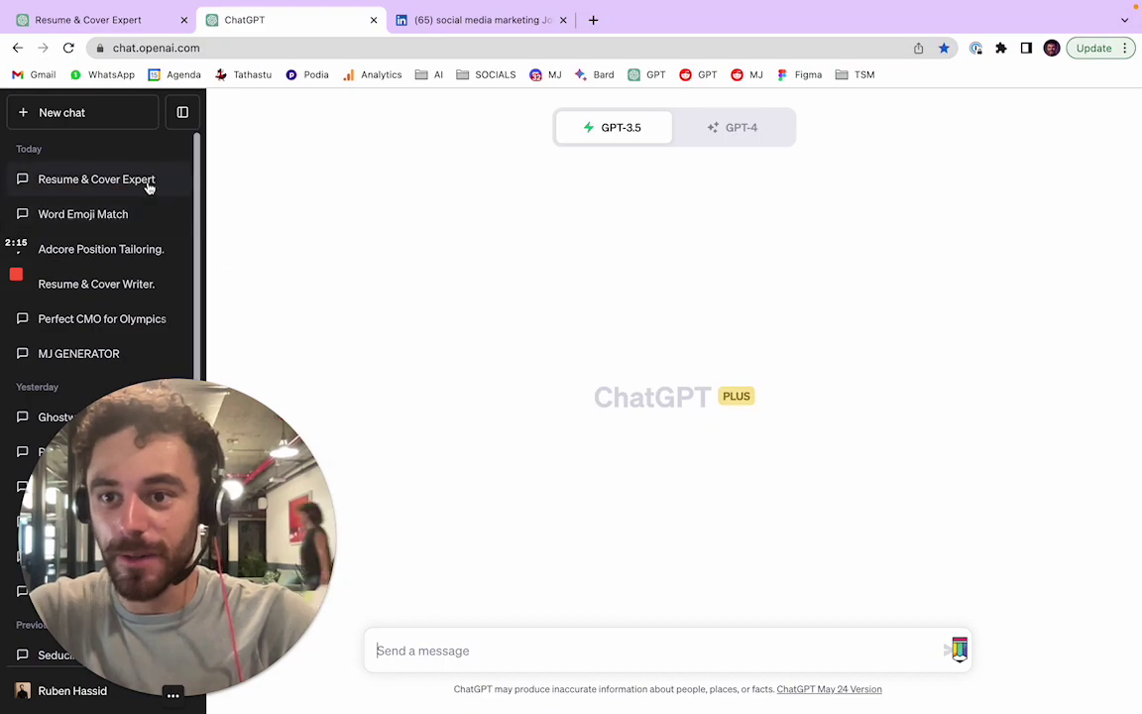
{"action": "left_click", "coordinate": [147, 249]}
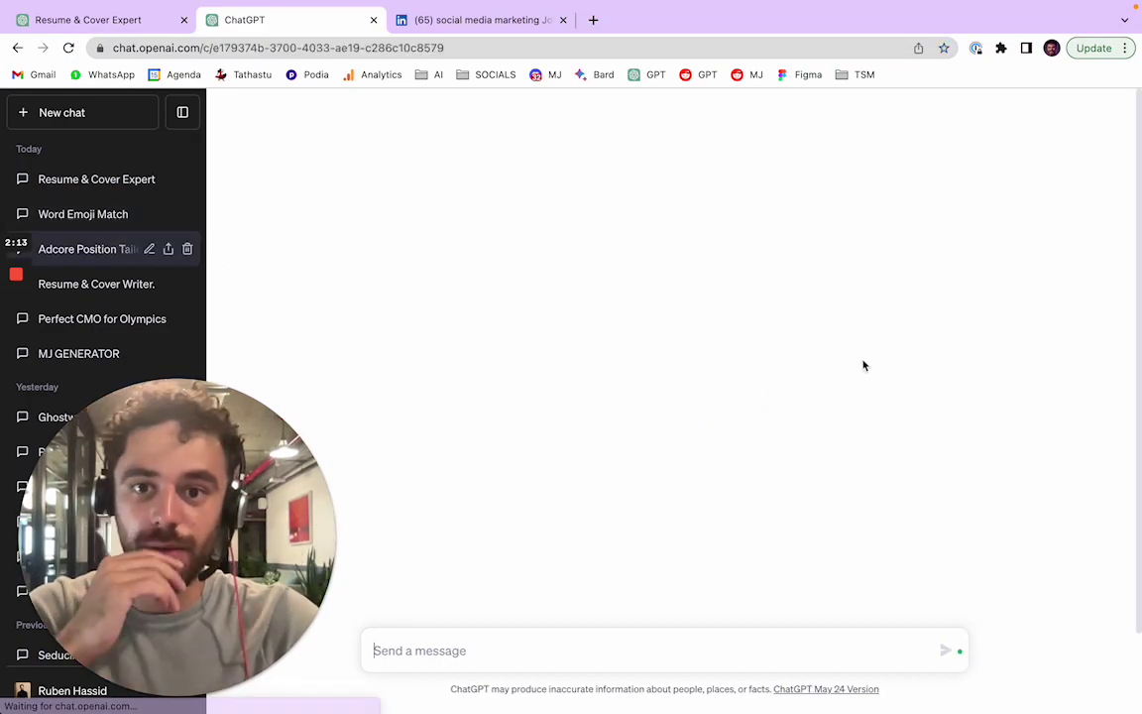
{"action": "scroll", "coordinate": [813, 352], "scroll_direction": "up", "scroll_amount": 5}
{"action": "scroll", "coordinate": [798, 355], "scroll_direction": "up", "scroll_amount": 5}
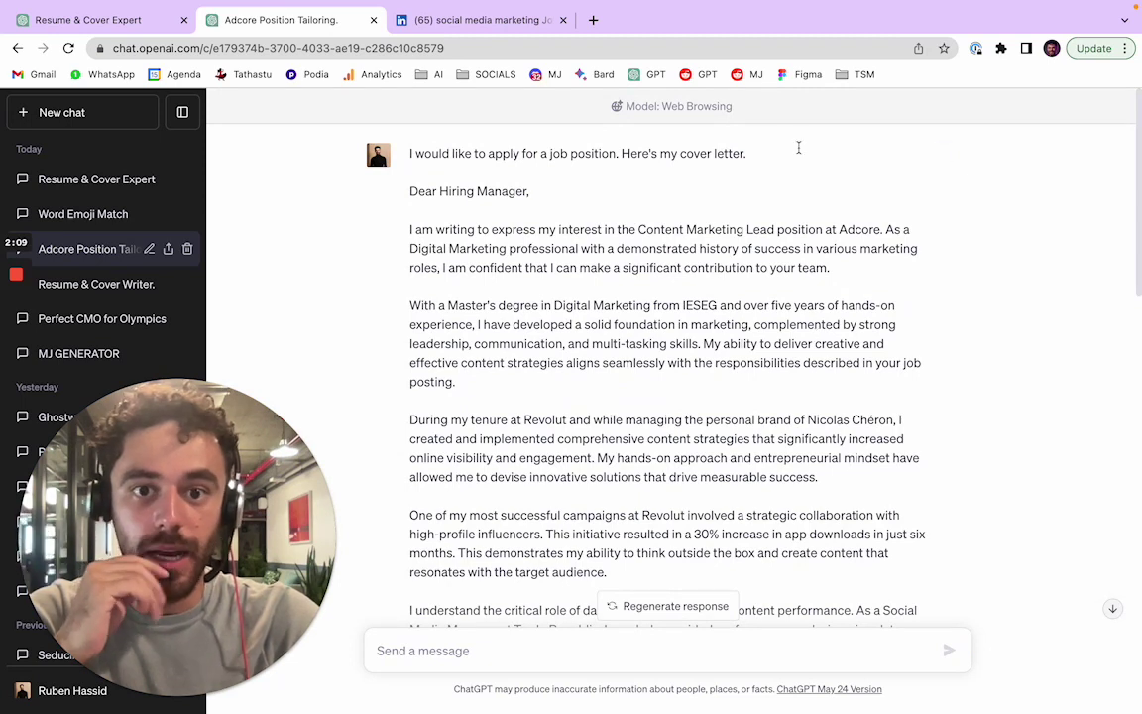
{"action": "scroll", "coordinate": [533, 268], "scroll_direction": "down", "scroll_amount": 1}
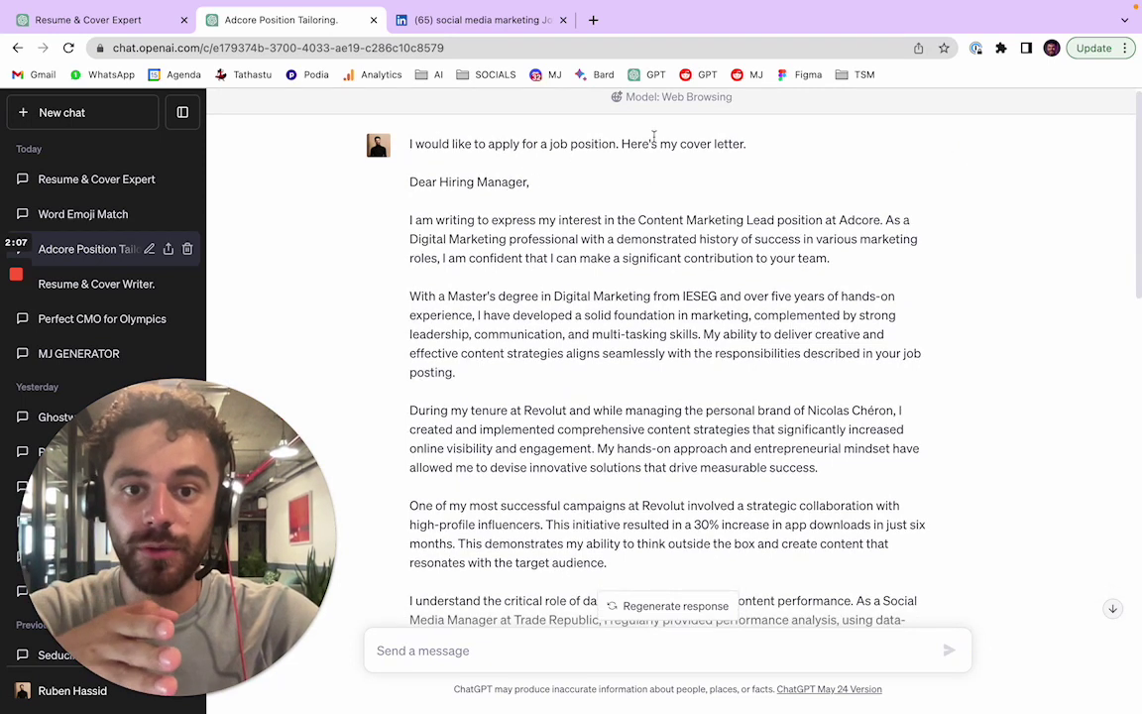
Change the message's opening line to end with "Here's the job description:" instead of the cover letter mention.
{"action": "left_click_drag", "start_coordinate": [662, 142], "coordinate": [787, 138]}
{"action": "type", "text": "the "}
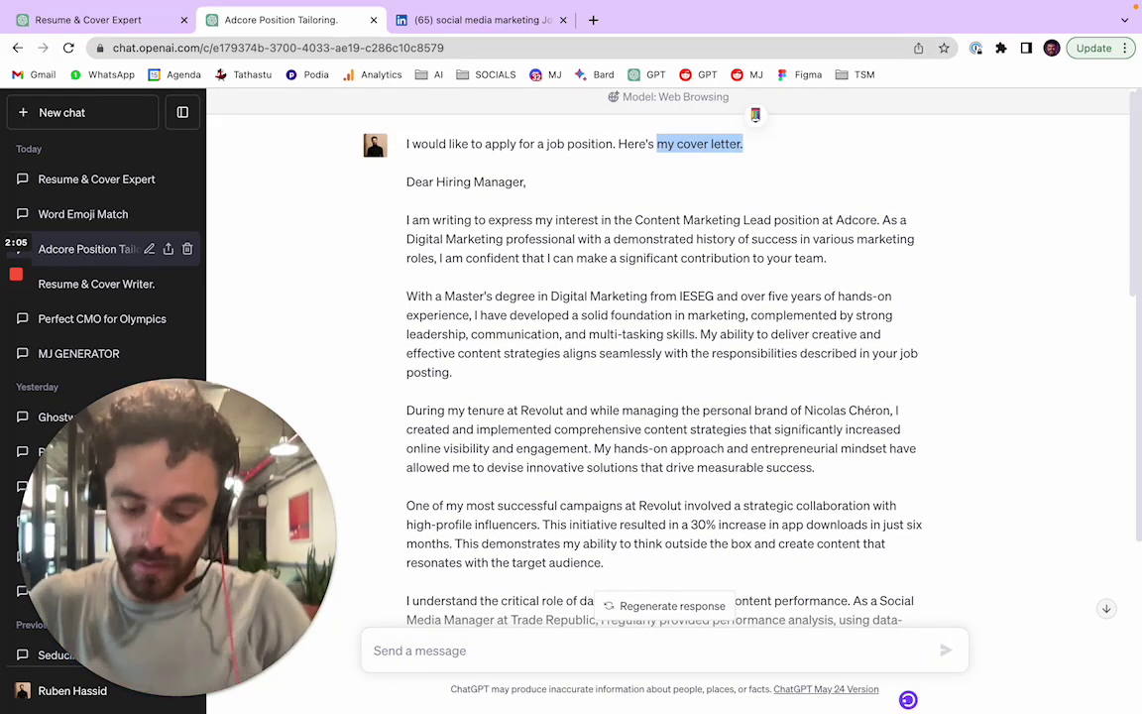
{"action": "type", "text": "job descriptin"}
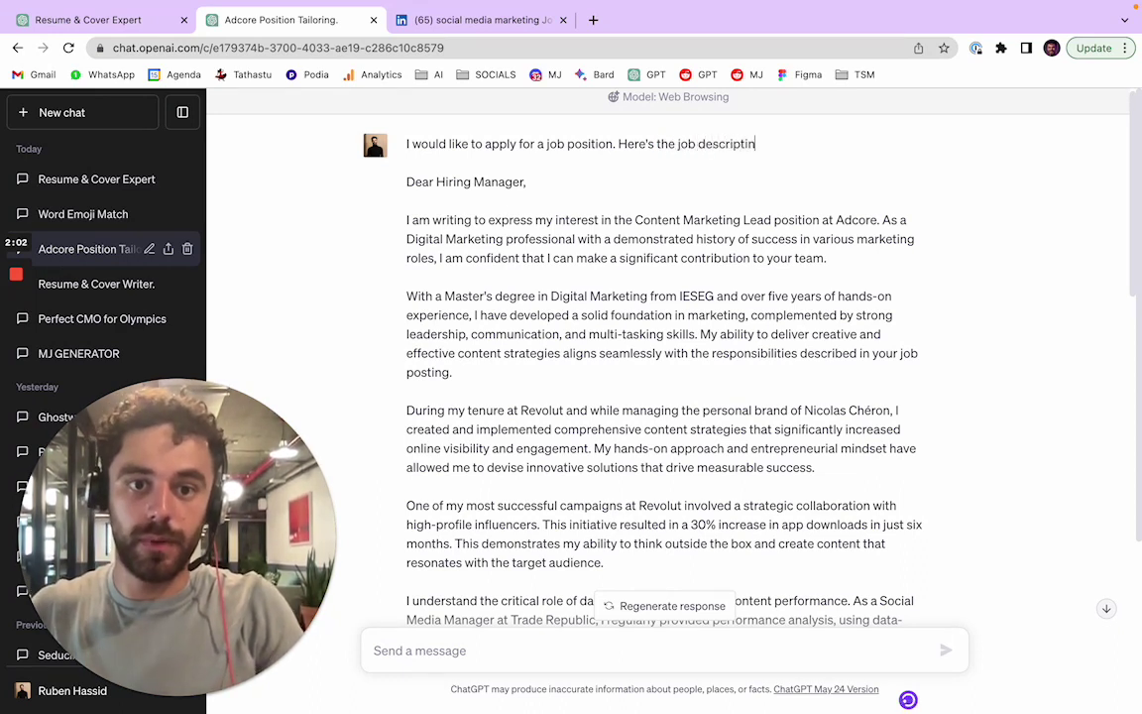
{"action": "key", "text": "BackSpace"}
{"action": "type", "text": "on:"}
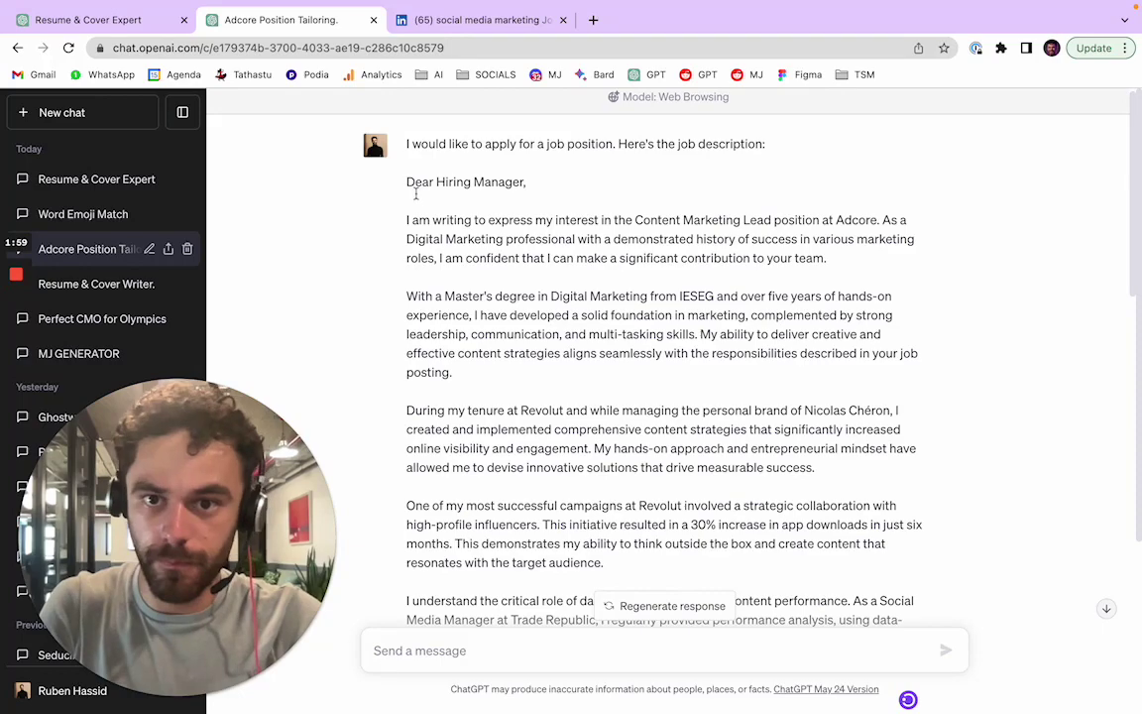
Replace the old cover letter text with the copied Artlist job description, separate the website-visit instruction with a blank line and resubmit the message.
{"action": "left_click_drag", "start_coordinate": [409, 184], "coordinate": [759, 460]}
{"action": "key", "text": "ctrl+v"}
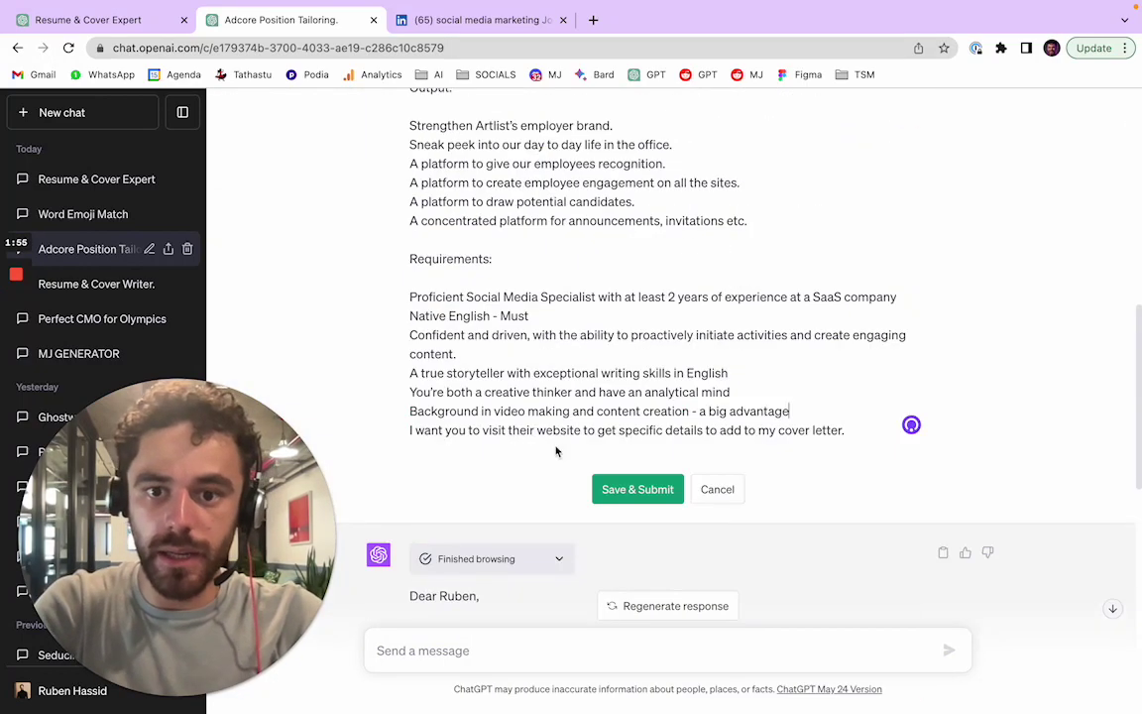
{"action": "key", "text": "Return"}
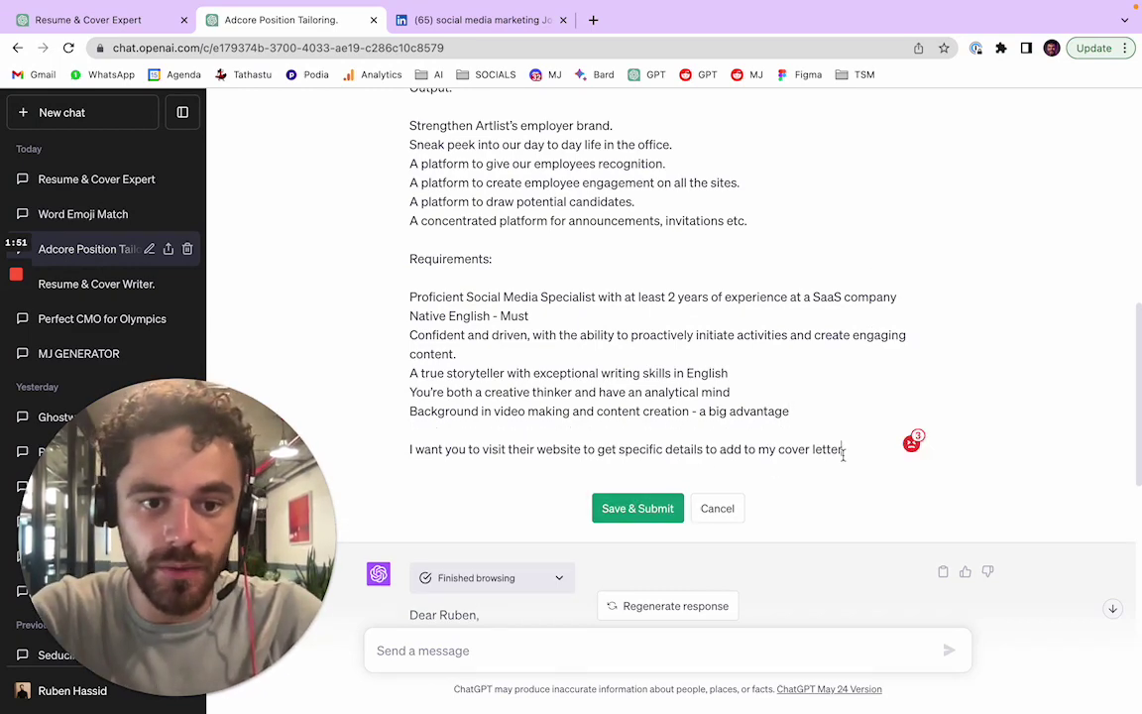
{"action": "left_click", "coordinate": [629, 509]}
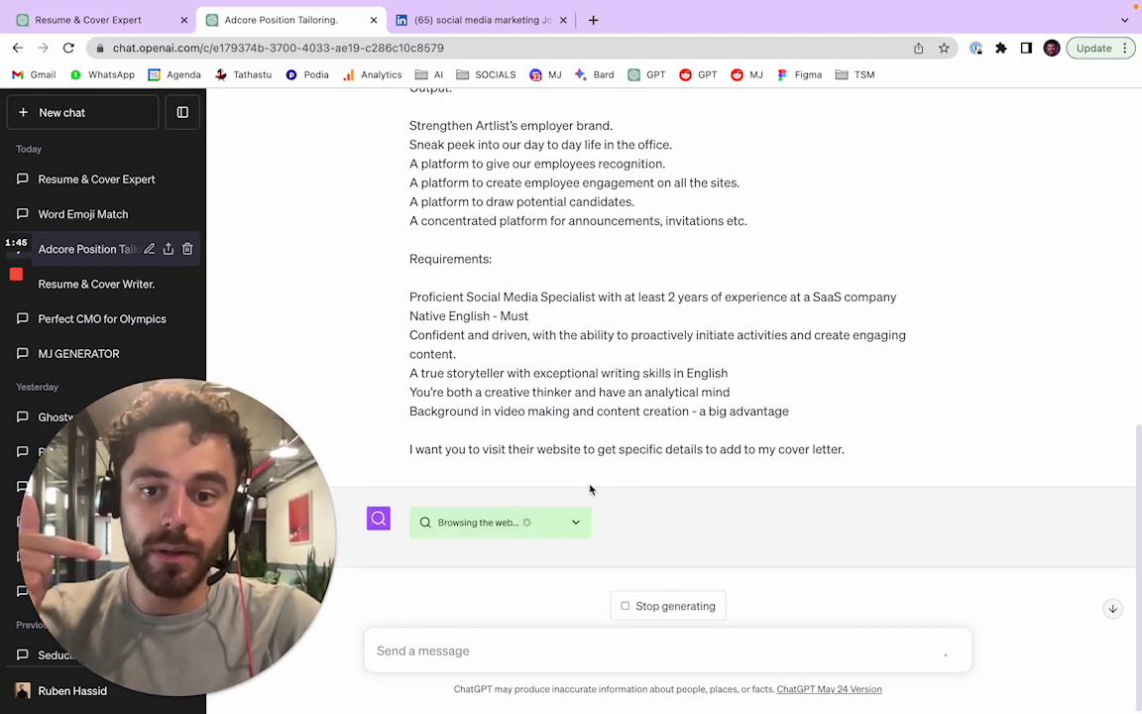
{"action": "scroll", "coordinate": [697, 446], "scroll_direction": "up", "scroll_amount": 10}
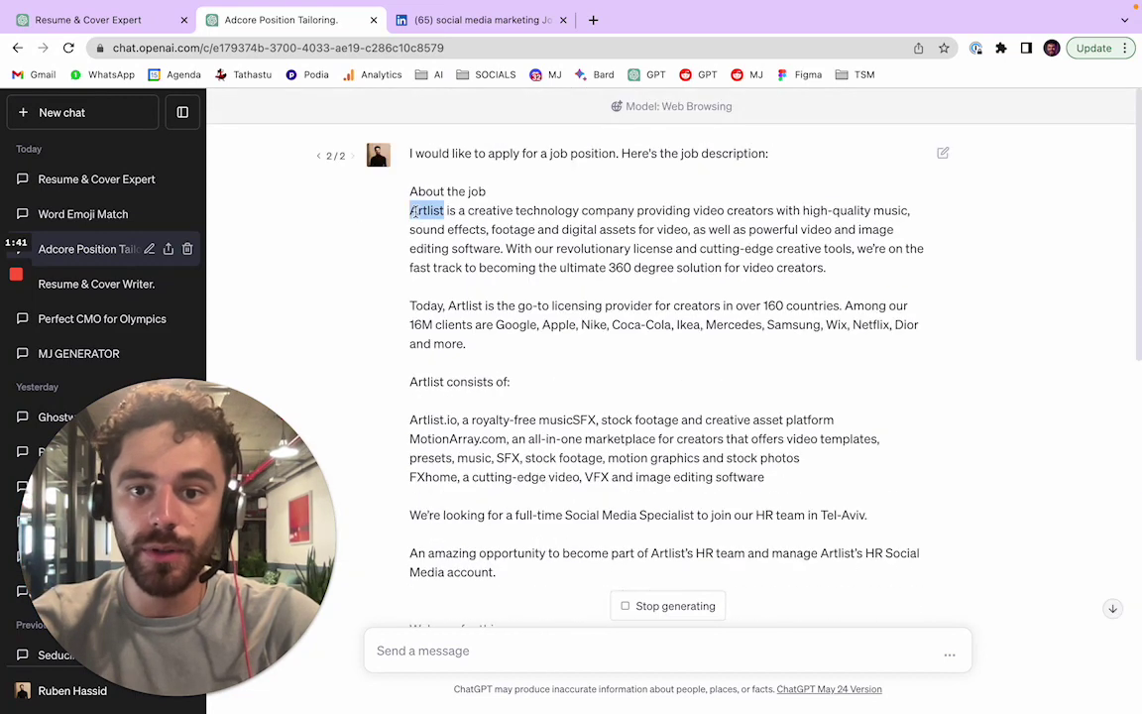
{"action": "scroll", "coordinate": [643, 316], "scroll_direction": "down", "scroll_amount": 10}
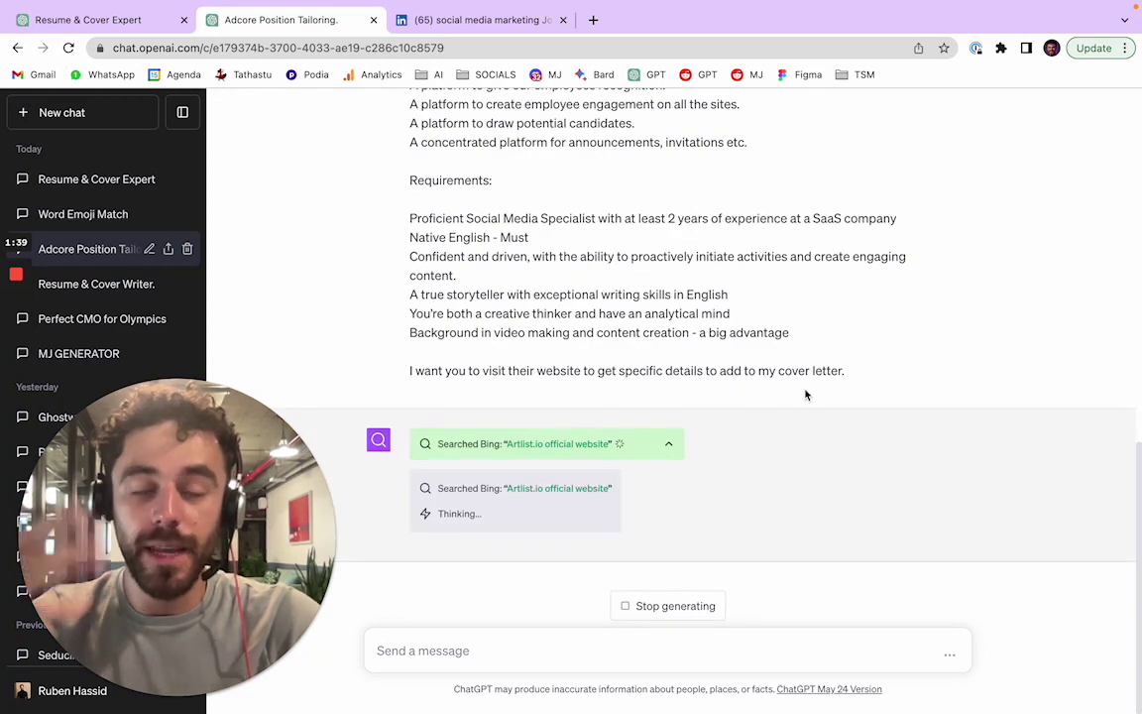
Review the resume and cover letter being generated in the Resume & Cover Expert chat against the Artlist requirements.
{"action": "left_click", "coordinate": [148, 22]}
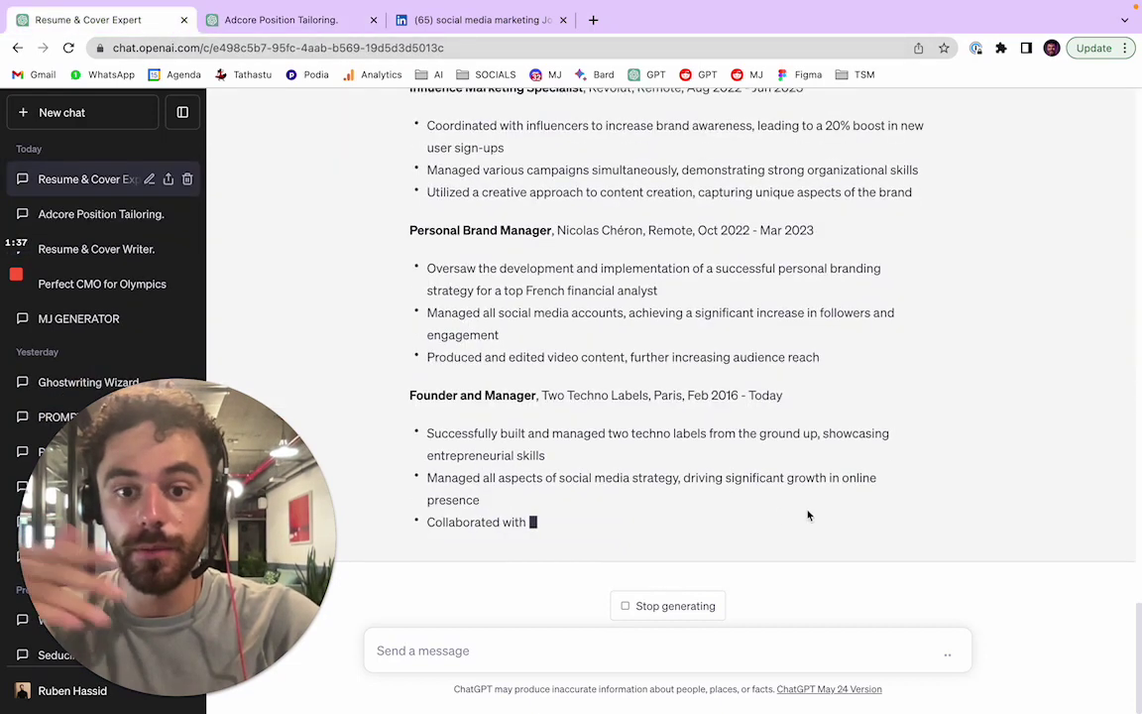
{"action": "scroll", "coordinate": [821, 496], "scroll_direction": "up", "scroll_amount": 5}
{"action": "scroll", "coordinate": [813, 456], "scroll_direction": "up", "scroll_amount": 3}
{"action": "scroll", "coordinate": [721, 444], "scroll_direction": "up", "scroll_amount": 1}
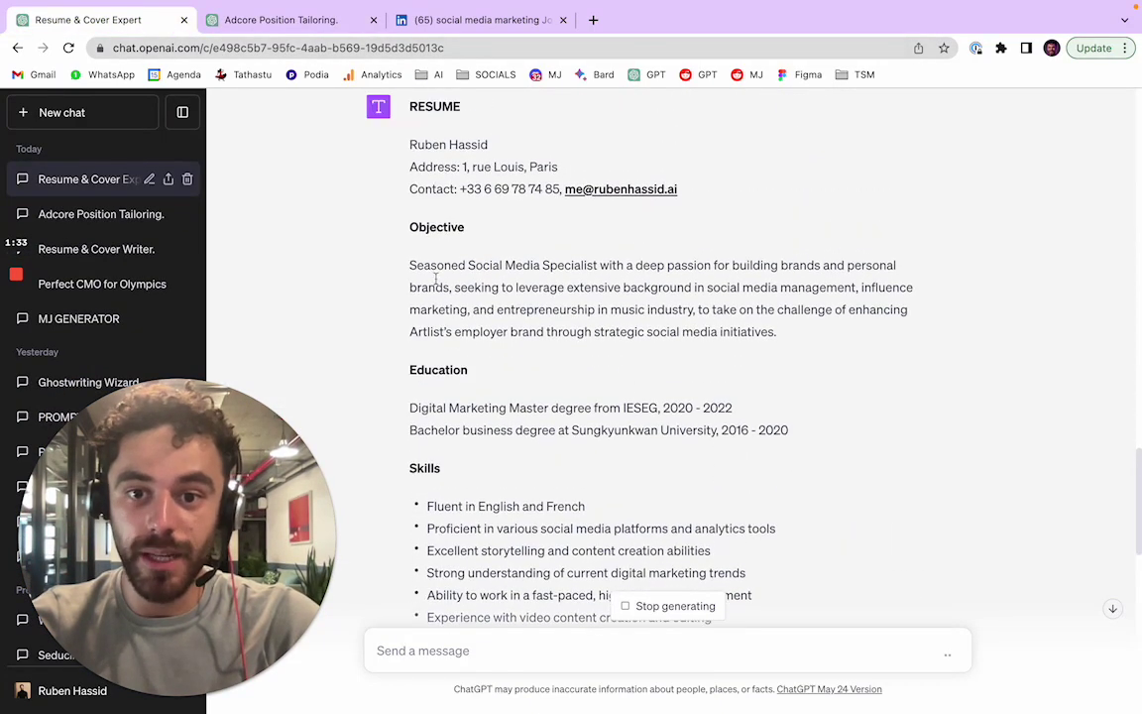
{"action": "scroll", "coordinate": [549, 302], "scroll_direction": "down", "scroll_amount": 10}
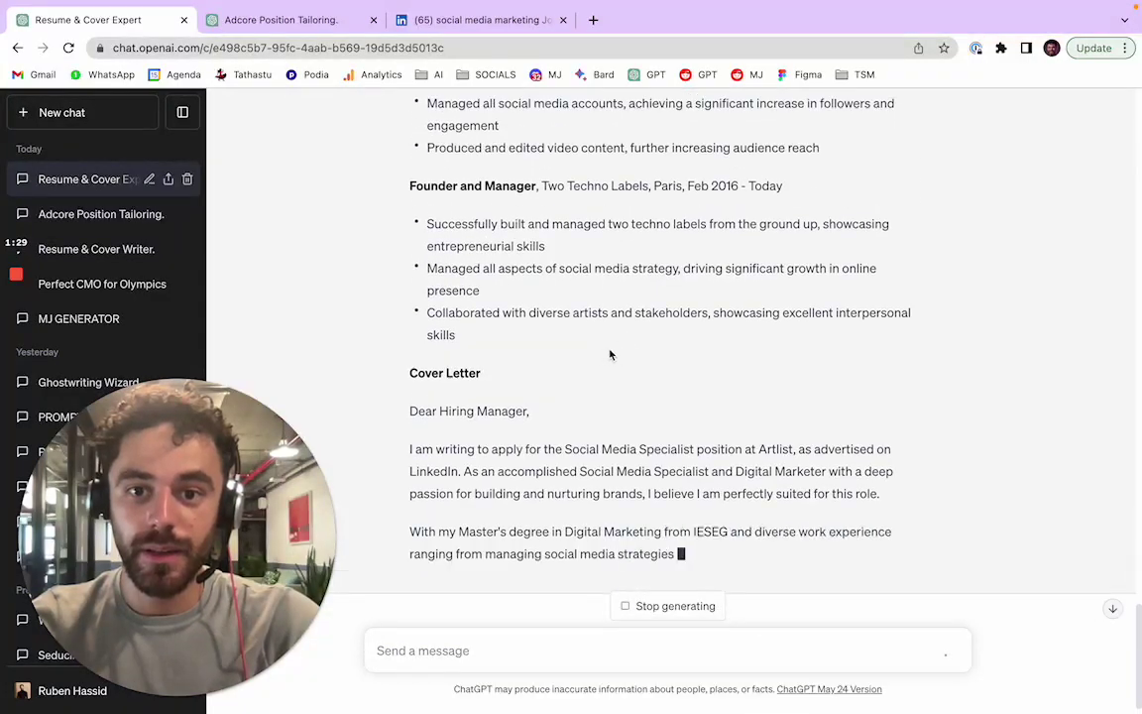
{"action": "left_click_drag", "start_coordinate": [612, 352], "coordinate": [643, 287]}
{"action": "left_click", "coordinate": [643, 287]}
{"action": "scroll", "coordinate": [642, 282], "scroll_direction": "up", "scroll_amount": 13}
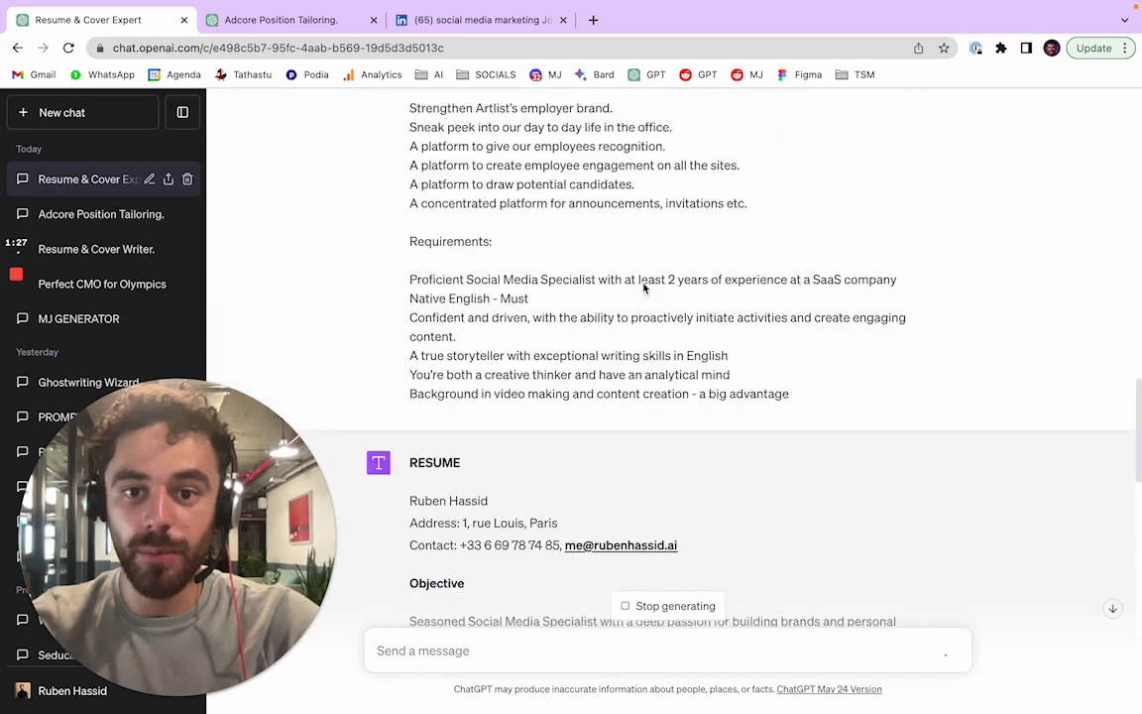
{"action": "scroll", "coordinate": [716, 320], "scroll_direction": "down", "scroll_amount": 5}
{"action": "scroll", "coordinate": [715, 320], "scroll_direction": "down", "scroll_amount": 3}
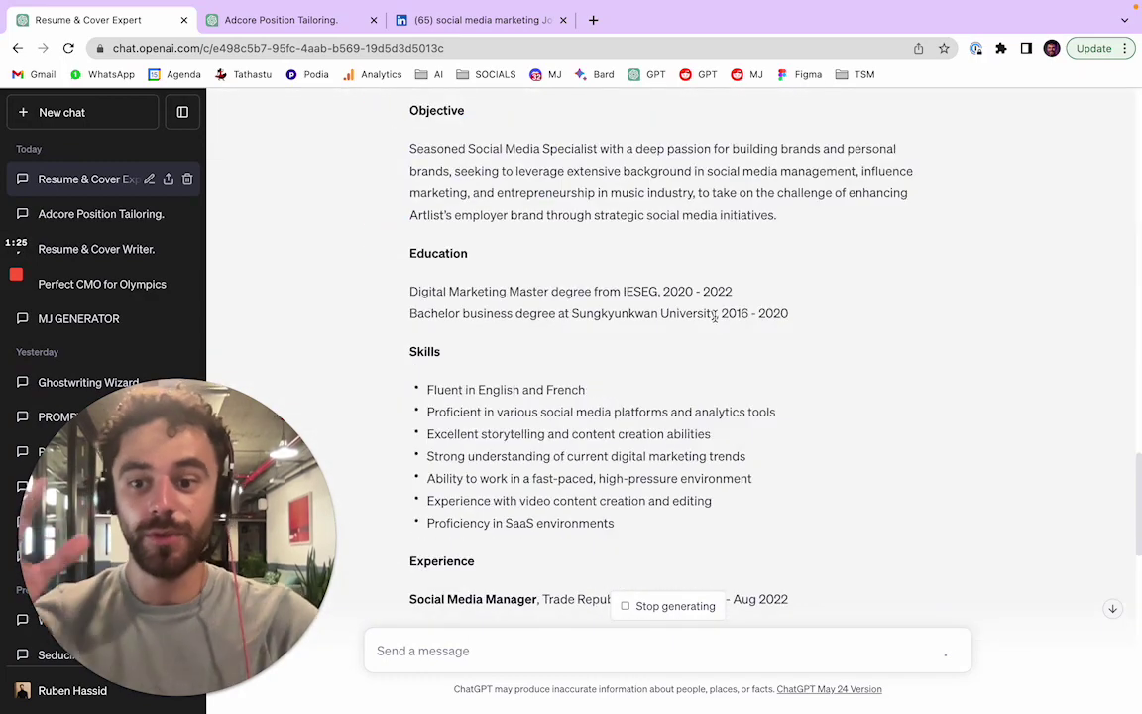
{"action": "scroll", "coordinate": [716, 318], "scroll_direction": "down", "scroll_amount": 12}
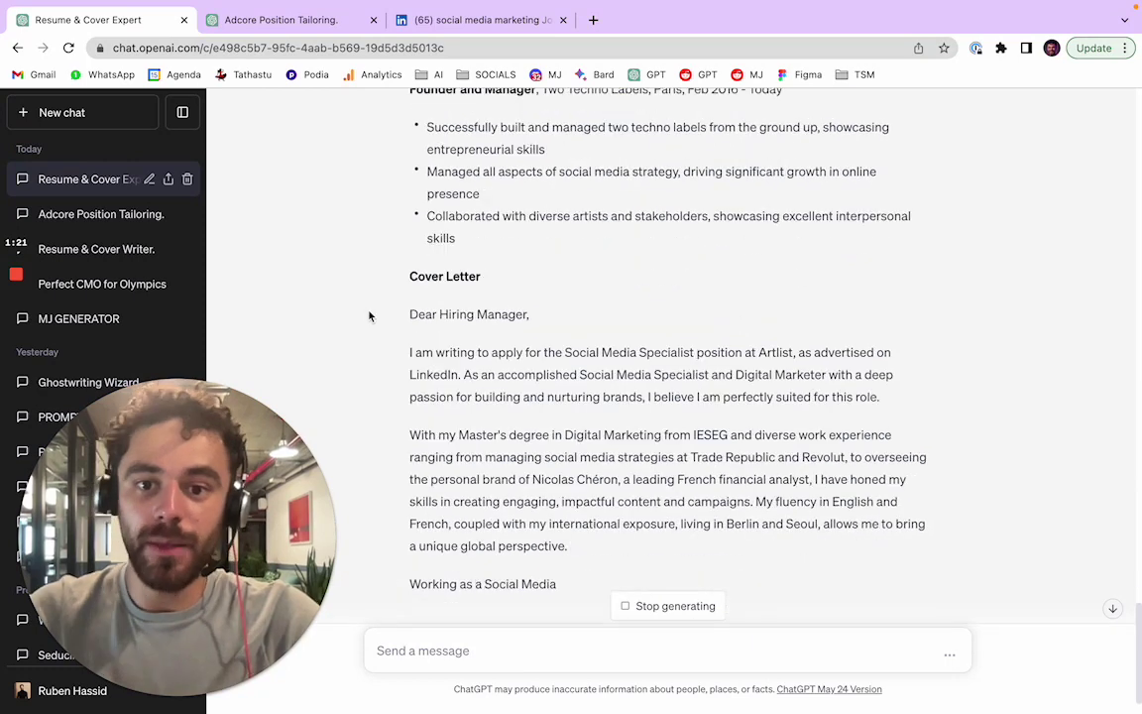
{"action": "scroll", "coordinate": [593, 337], "scroll_direction": "down", "scroll_amount": 1}
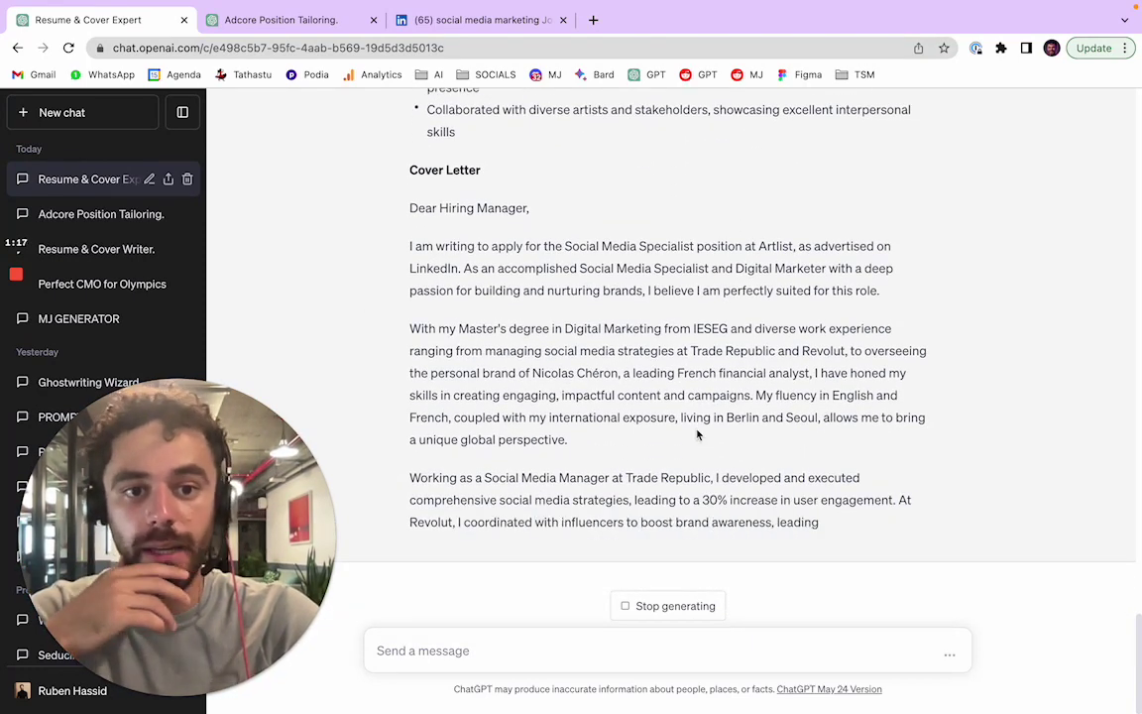
Regenerate the web-browsing response in the Adcore Position Tailoring chat.
{"action": "left_click", "coordinate": [342, 24]}
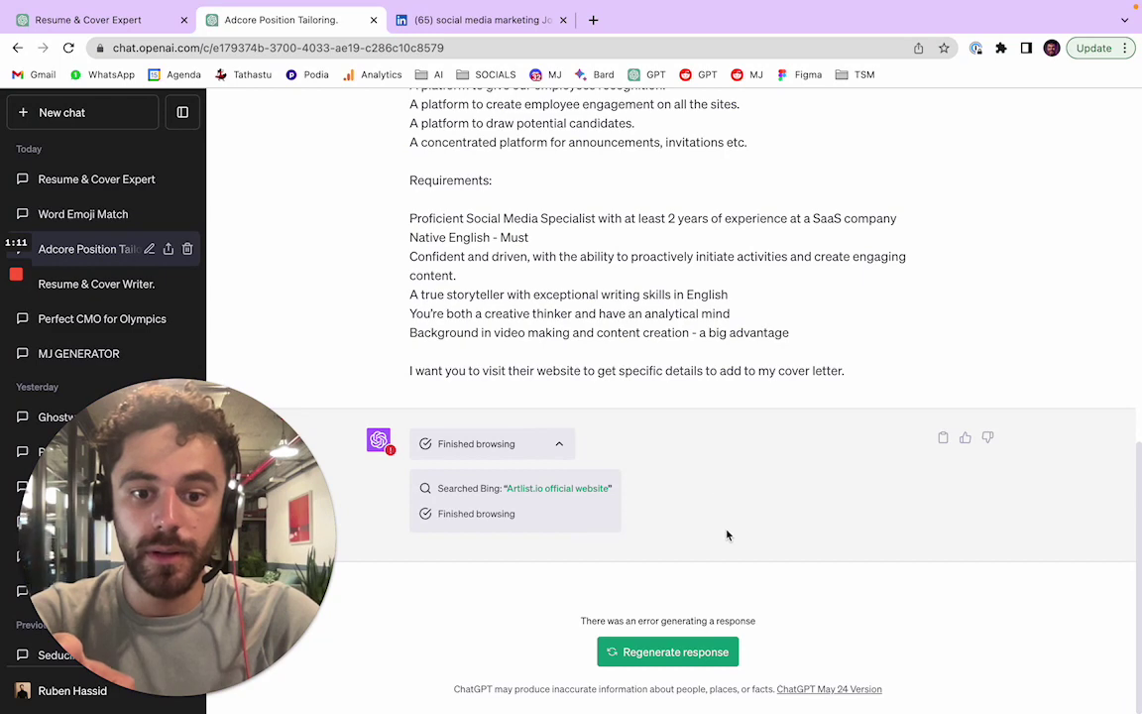
{"action": "left_click", "coordinate": [697, 654]}
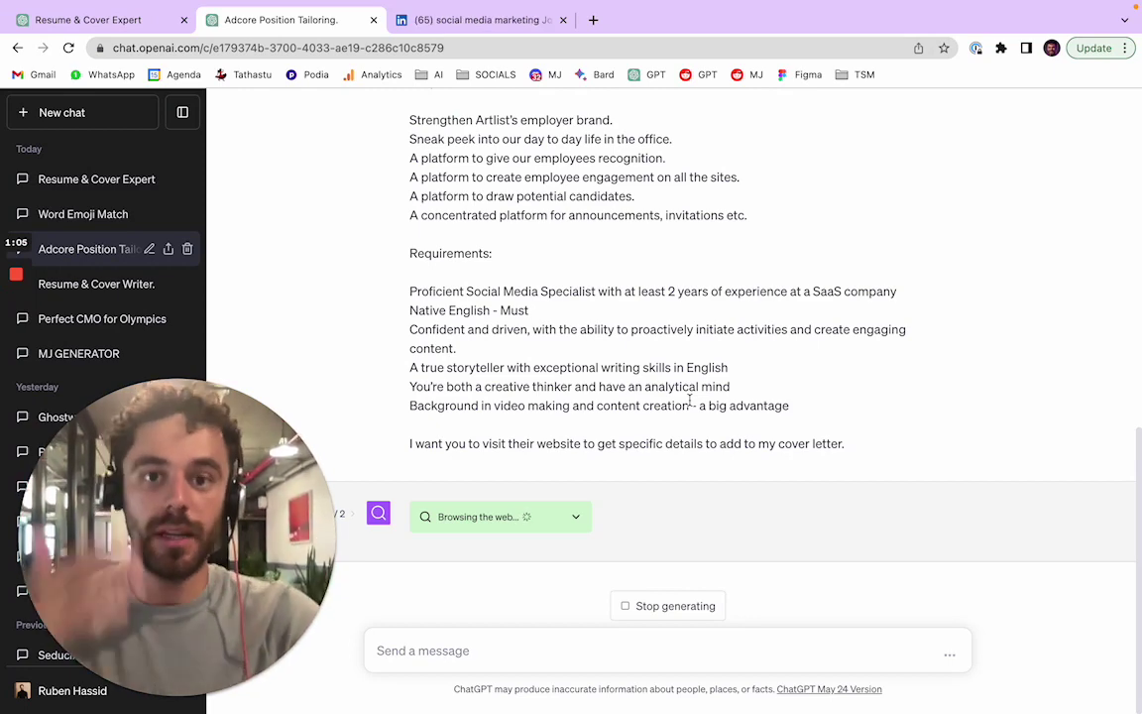
{"action": "scroll", "coordinate": [709, 402], "scroll_direction": "up", "scroll_amount": 10}
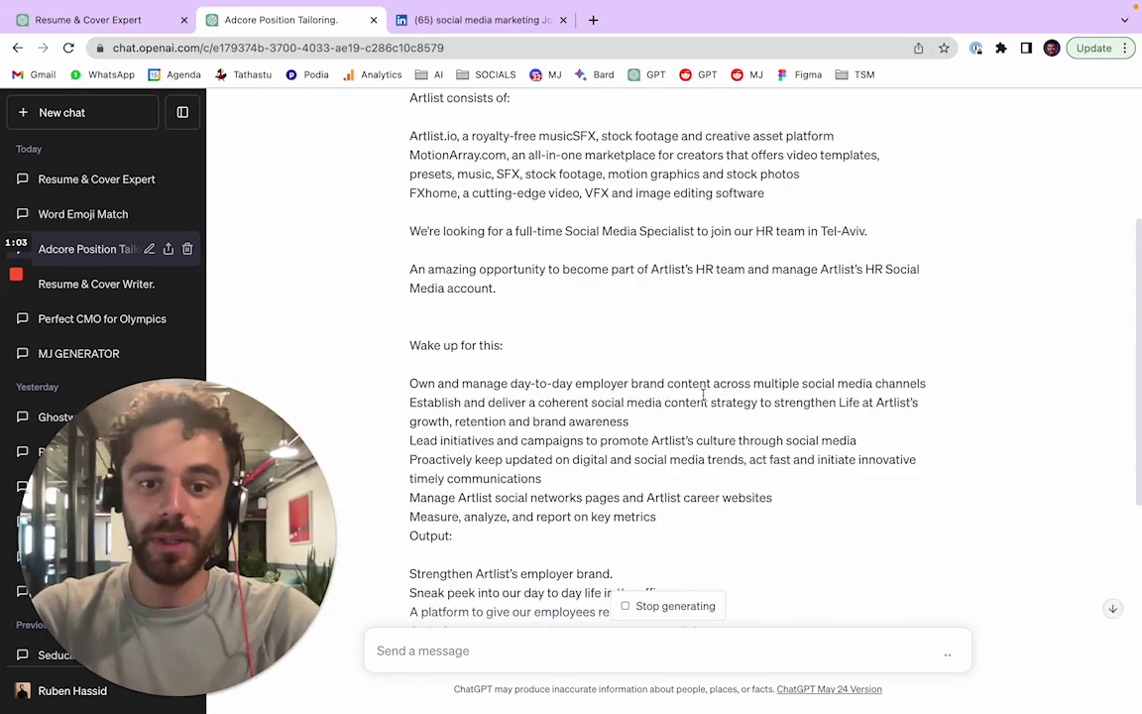
Collapse the message pop-up covering the Artlist posting on LinkedIn and look over its job description.
{"action": "left_click", "coordinate": [124, 31]}
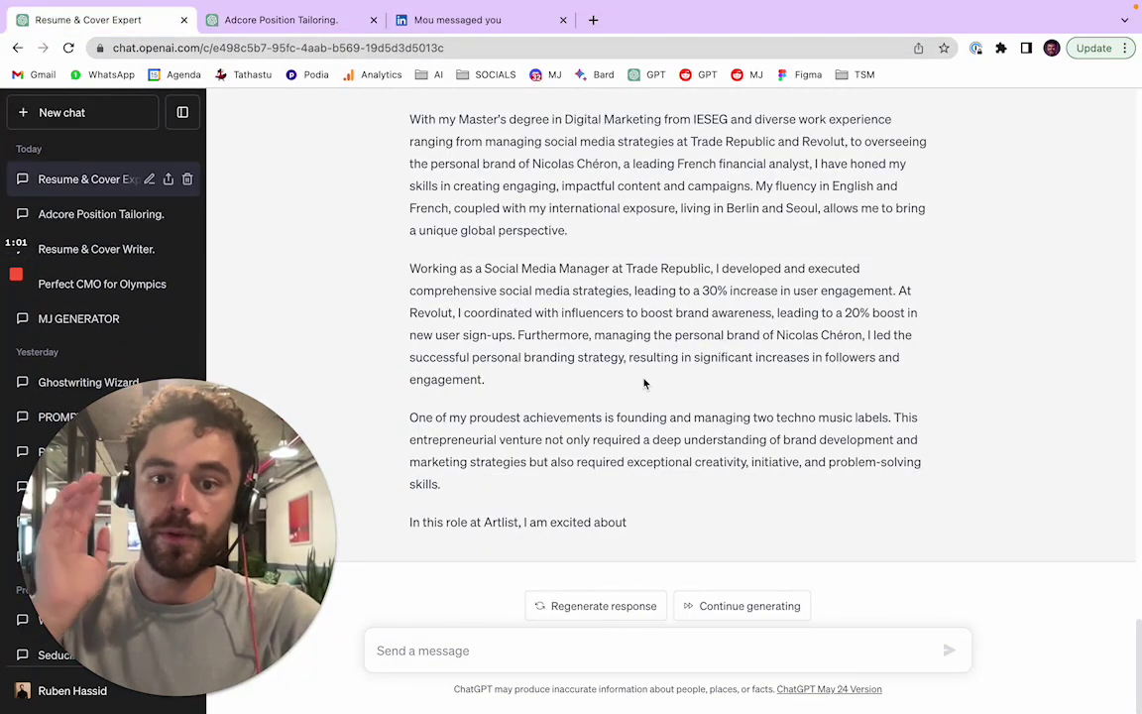
{"action": "left_click", "coordinate": [481, 29]}
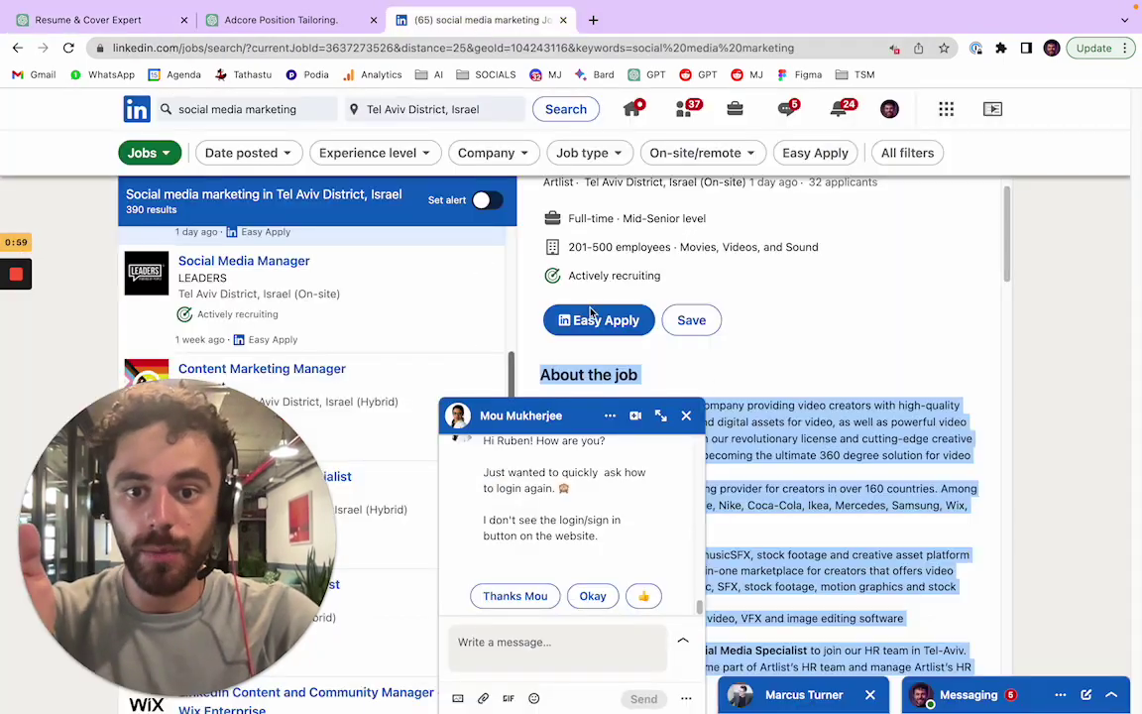
{"action": "left_click", "coordinate": [604, 415]}
{"action": "scroll", "coordinate": [765, 552], "scroll_direction": "down", "scroll_amount": 5}
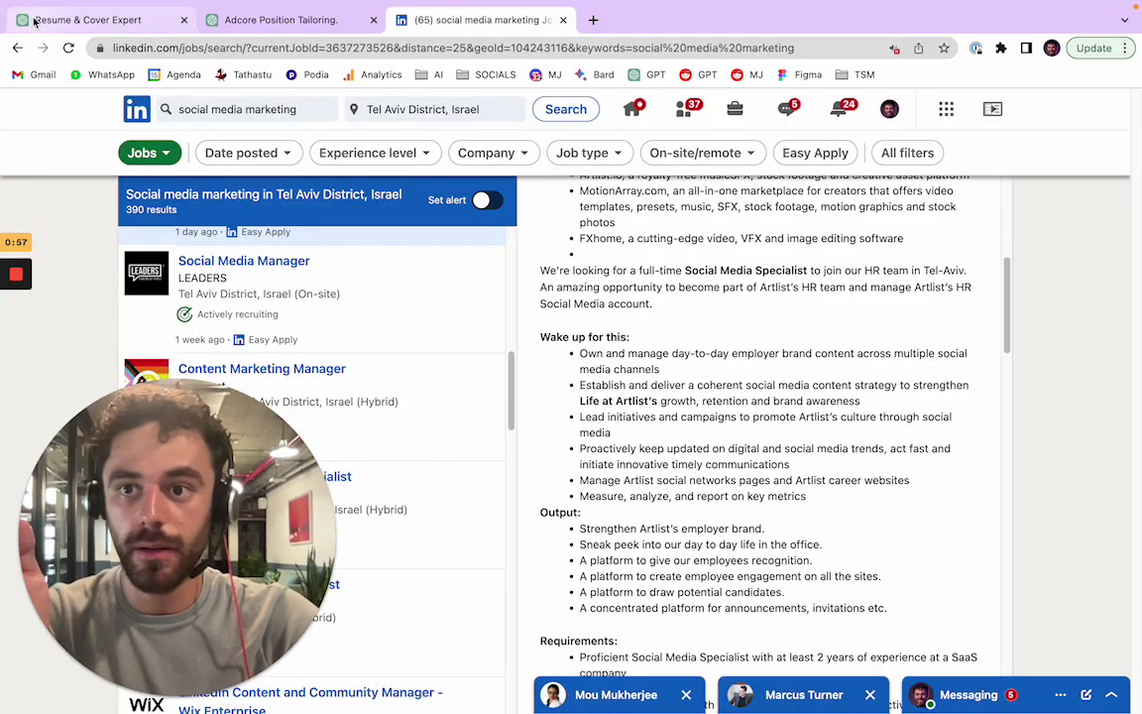
Return to the Resume & Cover Expert chat and continue generating the unfinished cover letter.
{"action": "left_click", "coordinate": [94, 20]}
{"action": "scroll", "coordinate": [754, 327], "scroll_direction": "up", "scroll_amount": 10}
{"action": "scroll", "coordinate": [773, 332], "scroll_direction": "down", "scroll_amount": 10}
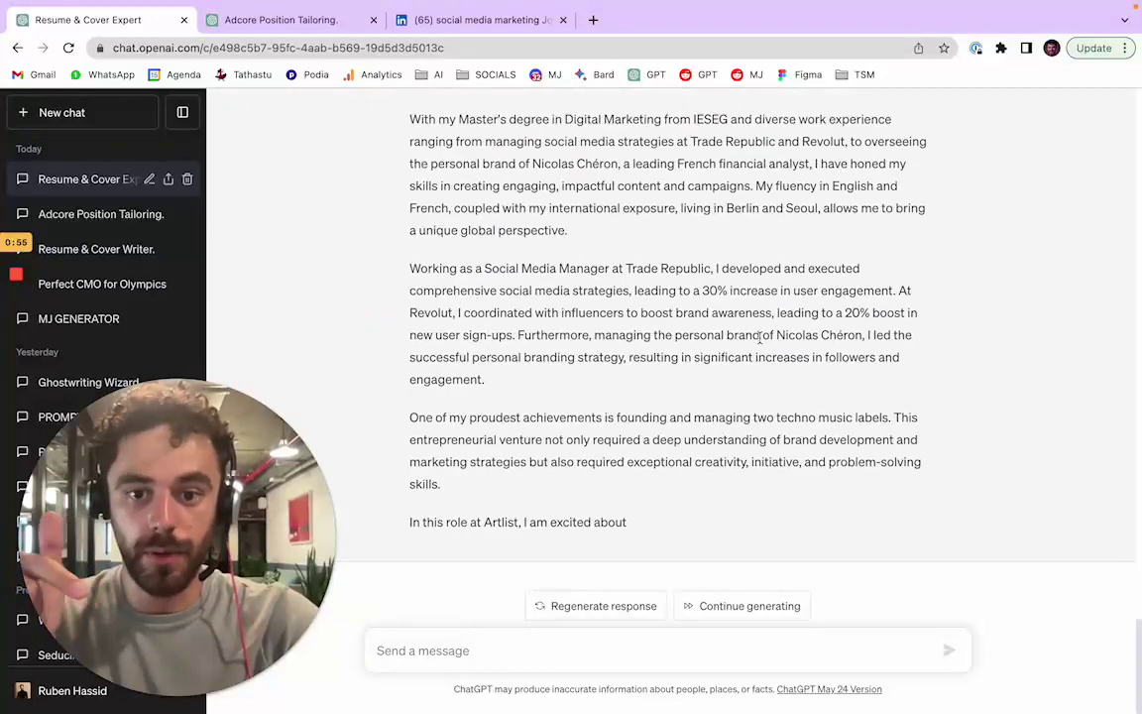
{"action": "left_click", "coordinate": [793, 605]}
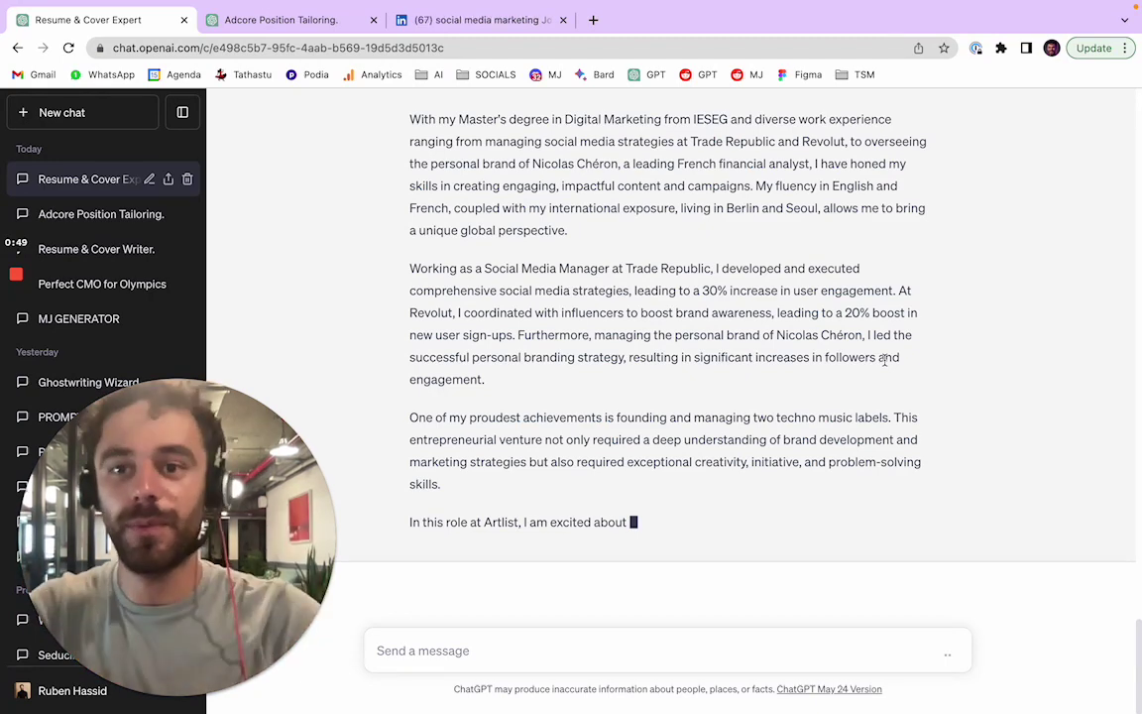
Check the model label in the Adcore Position Tailoring chat and expand the browsing details of its reply.
{"action": "left_click", "coordinate": [274, 22]}
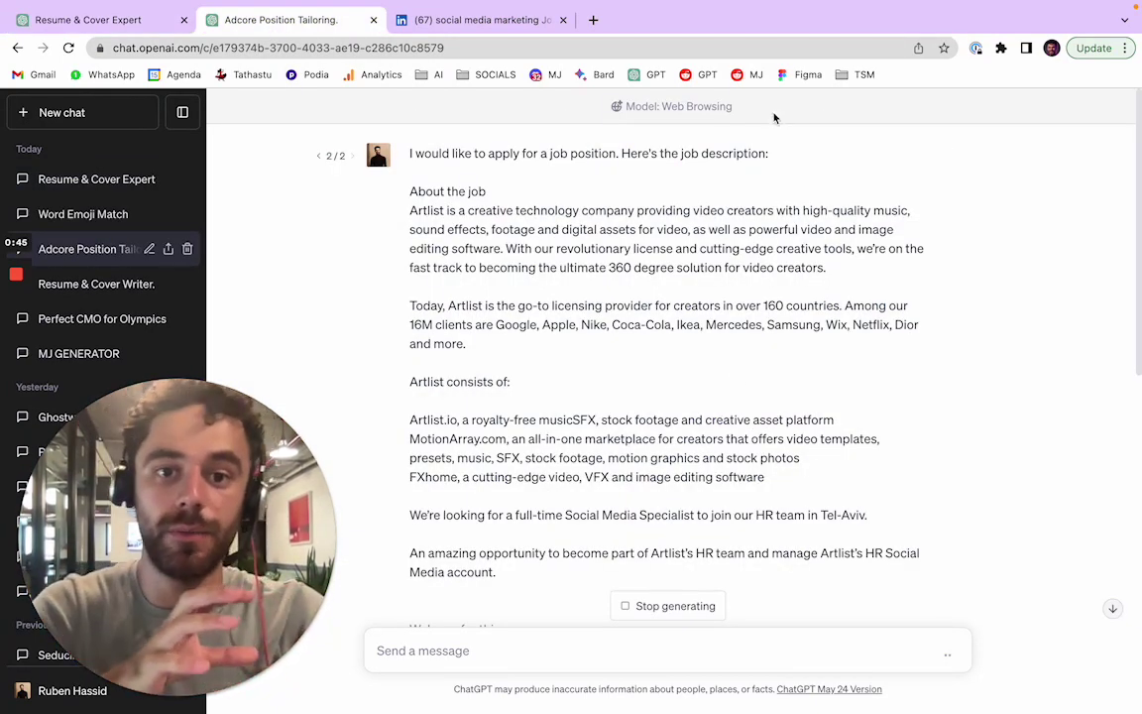
{"action": "left_click_drag", "start_coordinate": [774, 118], "coordinate": [619, 107]}
{"action": "left_click", "coordinate": [840, 366]}
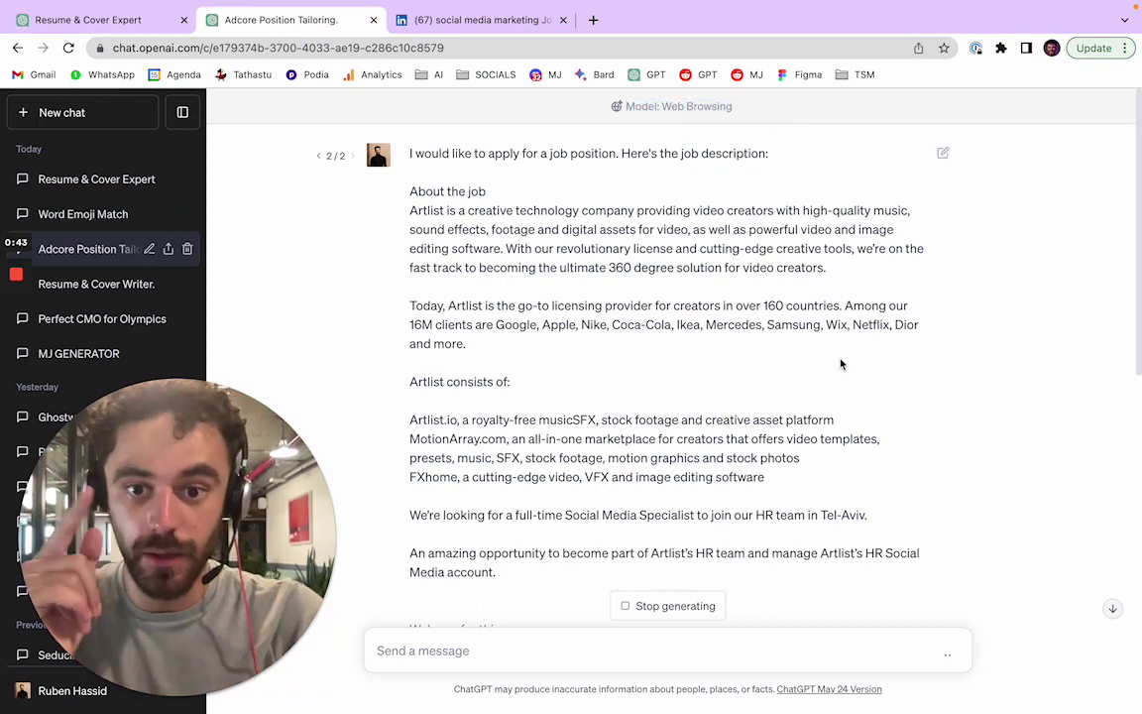
{"action": "scroll", "coordinate": [843, 367], "scroll_direction": "down", "scroll_amount": 10}
{"action": "left_click", "coordinate": [565, 519]}
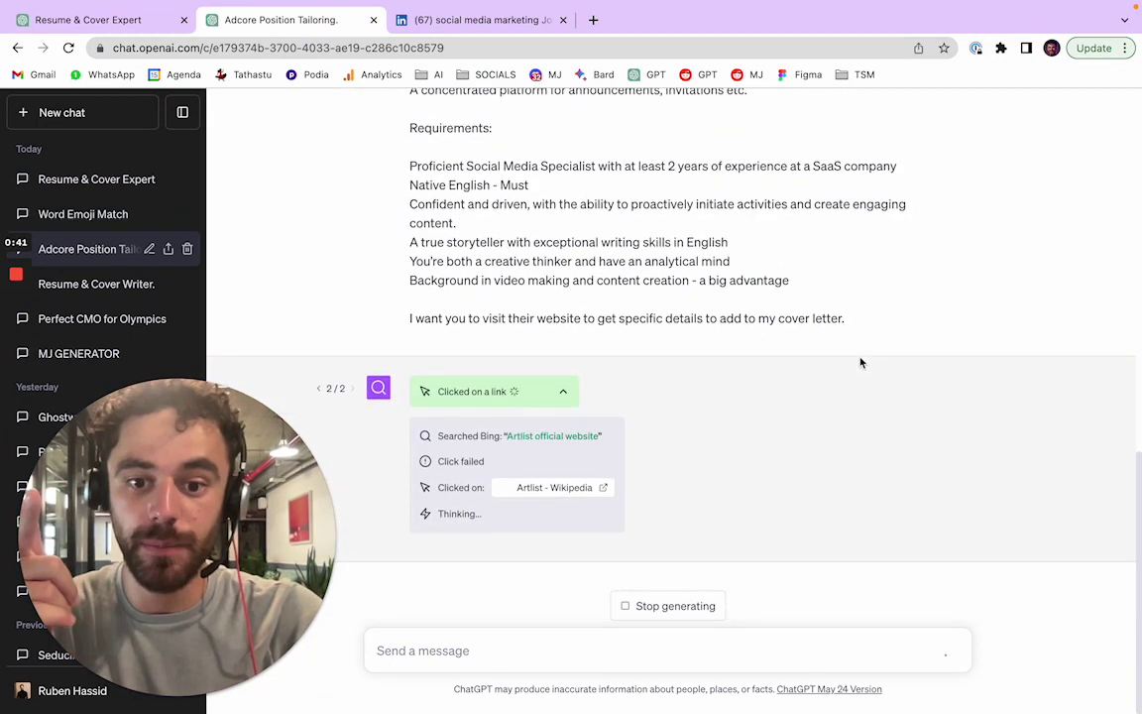
Skim the Artlist Wikipedia page linked in the browsing details, close it and check the failed-click entry.
{"action": "left_click", "coordinate": [586, 495]}
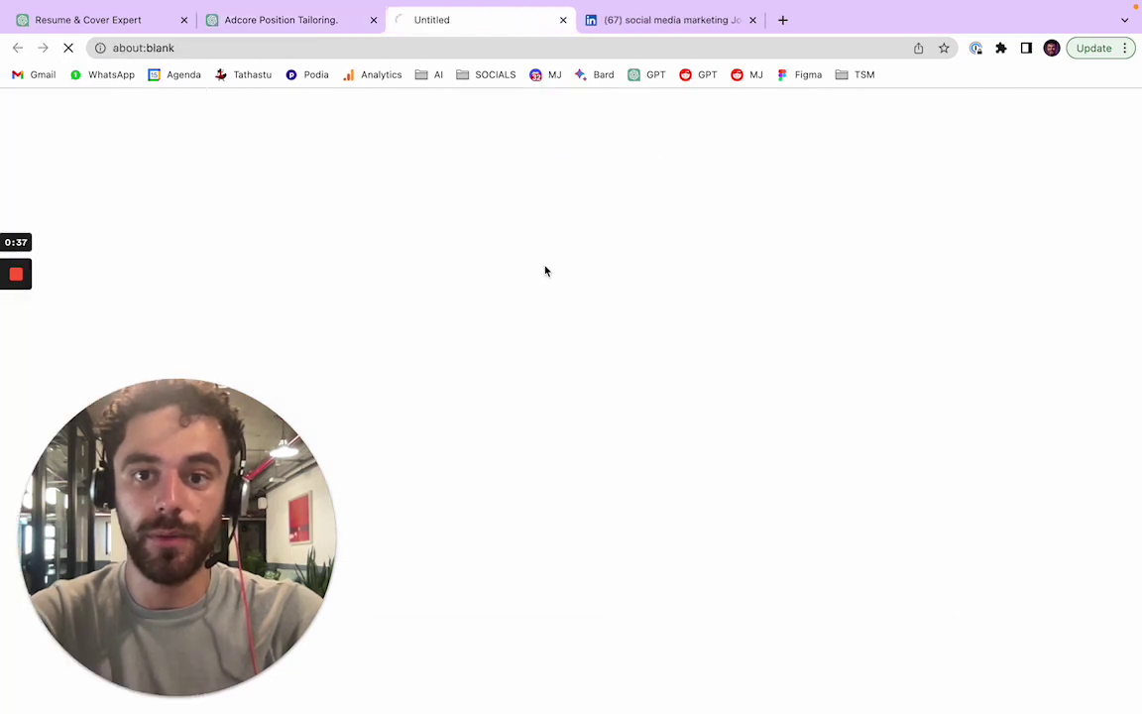
{"action": "scroll", "coordinate": [707, 436], "scroll_direction": "down", "scroll_amount": 2}
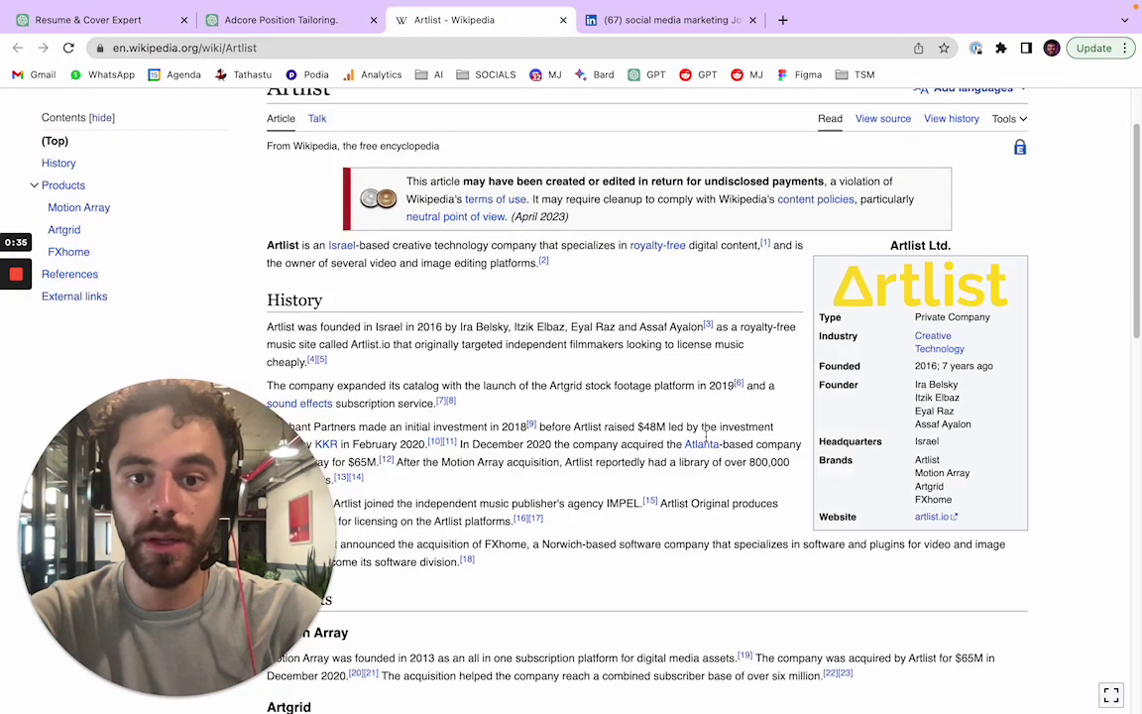
{"action": "scroll", "coordinate": [753, 248], "scroll_direction": "down", "scroll_amount": 10}
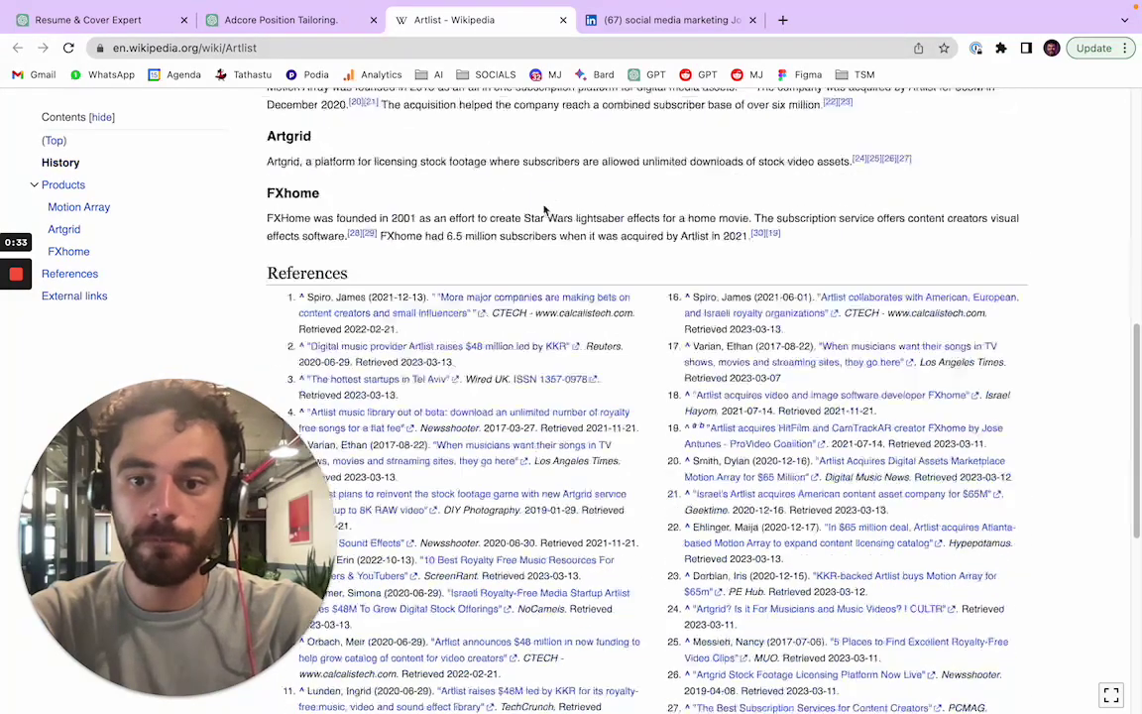
{"action": "left_click", "coordinate": [562, 19]}
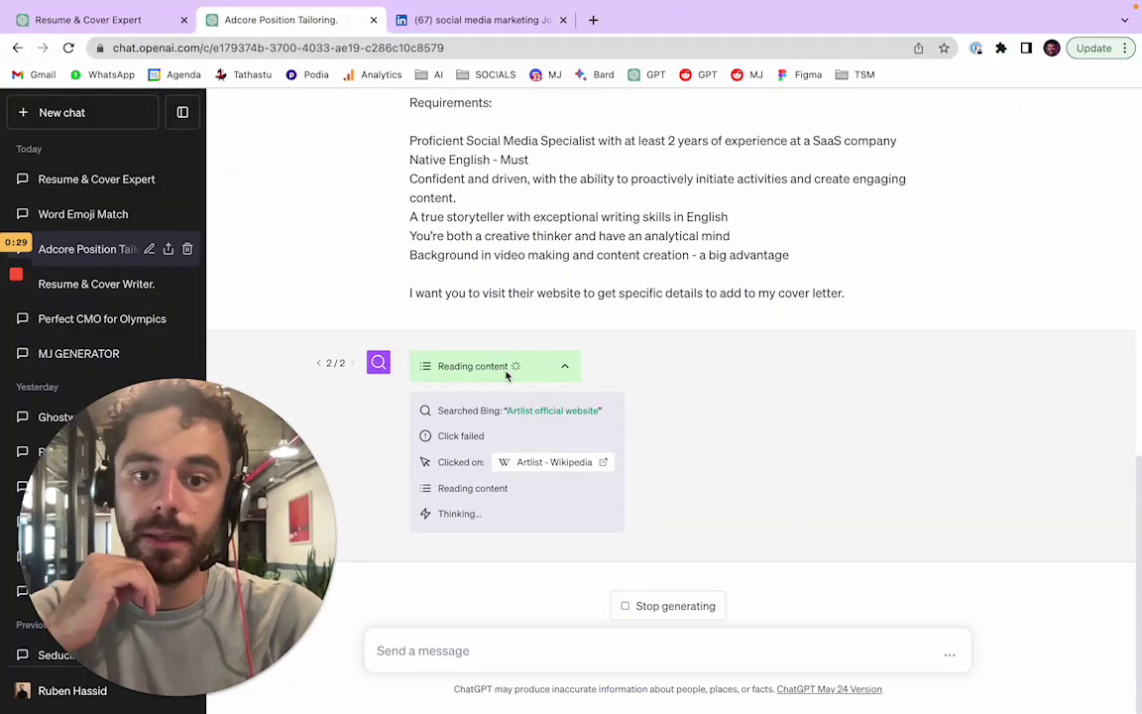
{"action": "triple_click", "coordinate": [498, 442]}
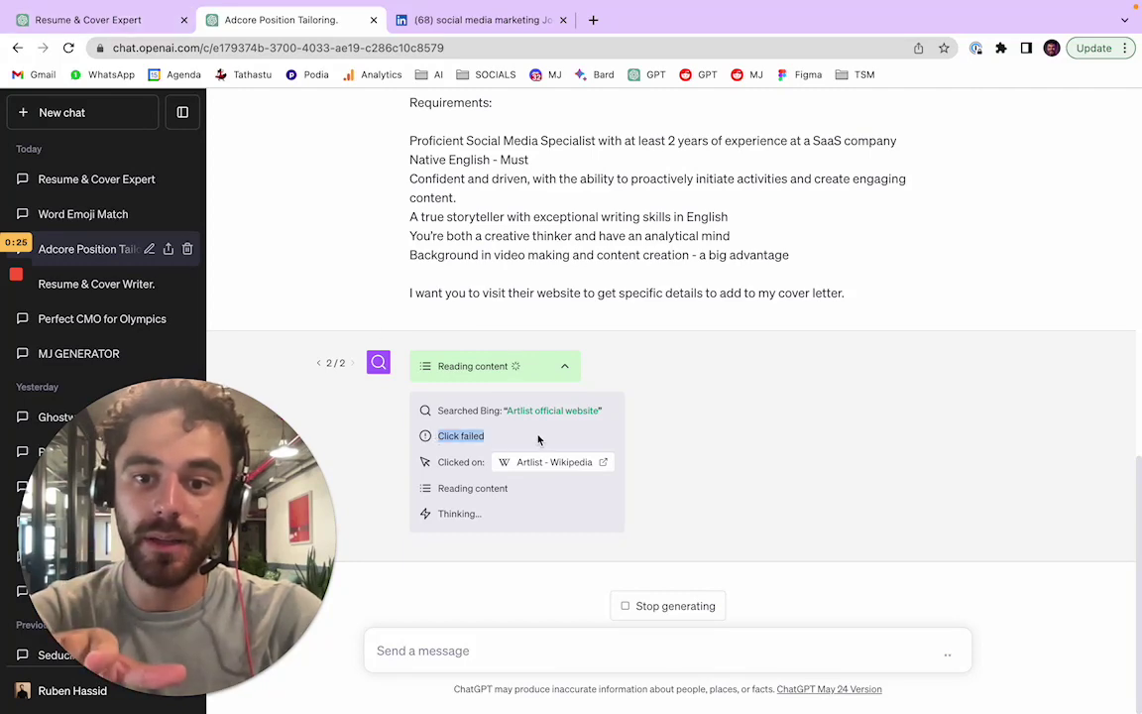
{"action": "scroll", "coordinate": [652, 390], "scroll_direction": "up", "scroll_amount": 3}
{"action": "scroll", "coordinate": [402, 180], "scroll_direction": "down", "scroll_amount": 1}
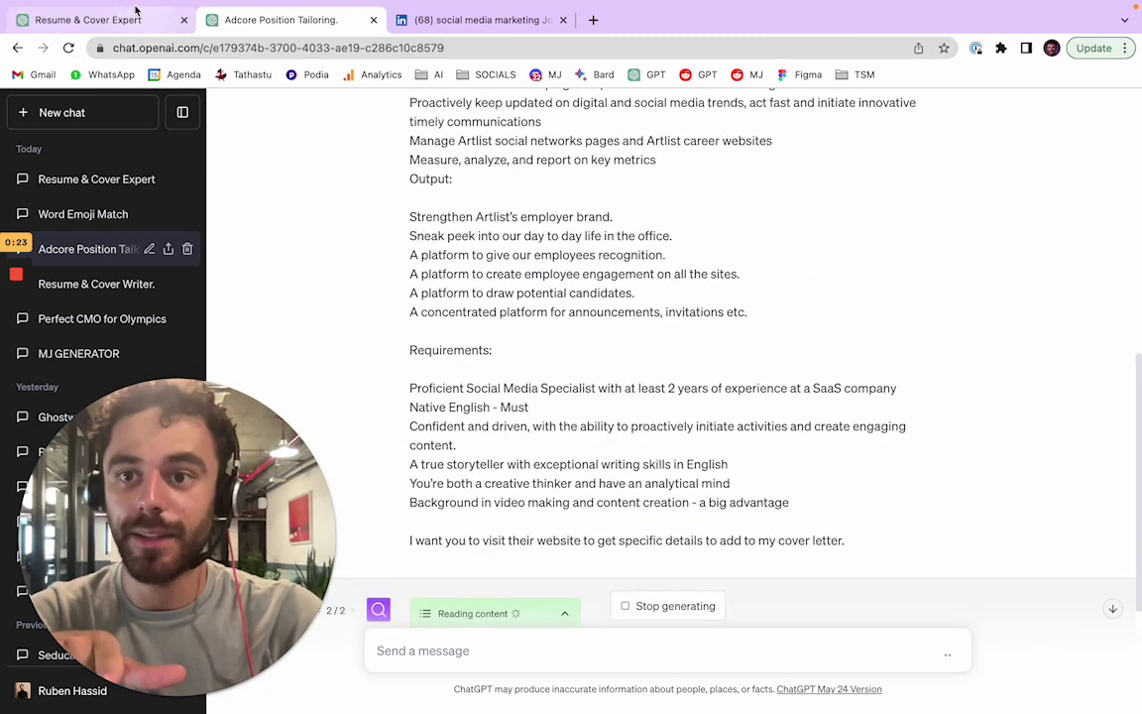
Read through the finished Artlist cover letter and the resume's experience section in the Resume & Cover Expert chat.
{"action": "left_click", "coordinate": [104, 20]}
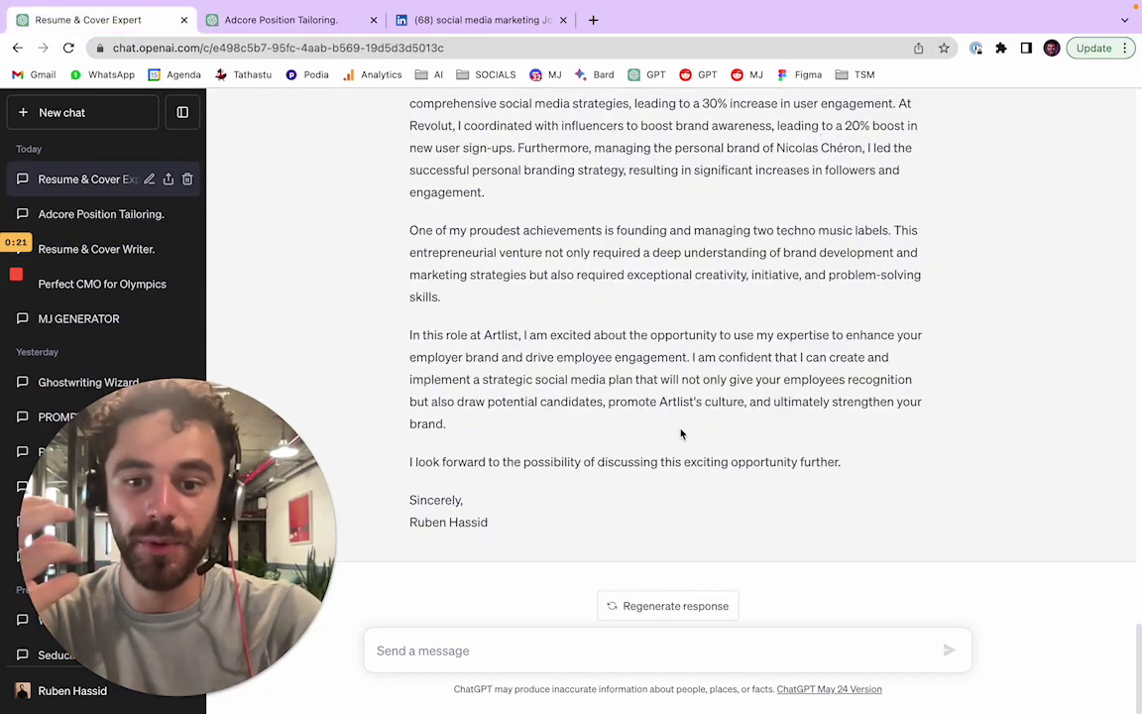
{"action": "scroll", "coordinate": [574, 534], "scroll_direction": "up", "scroll_amount": 4}
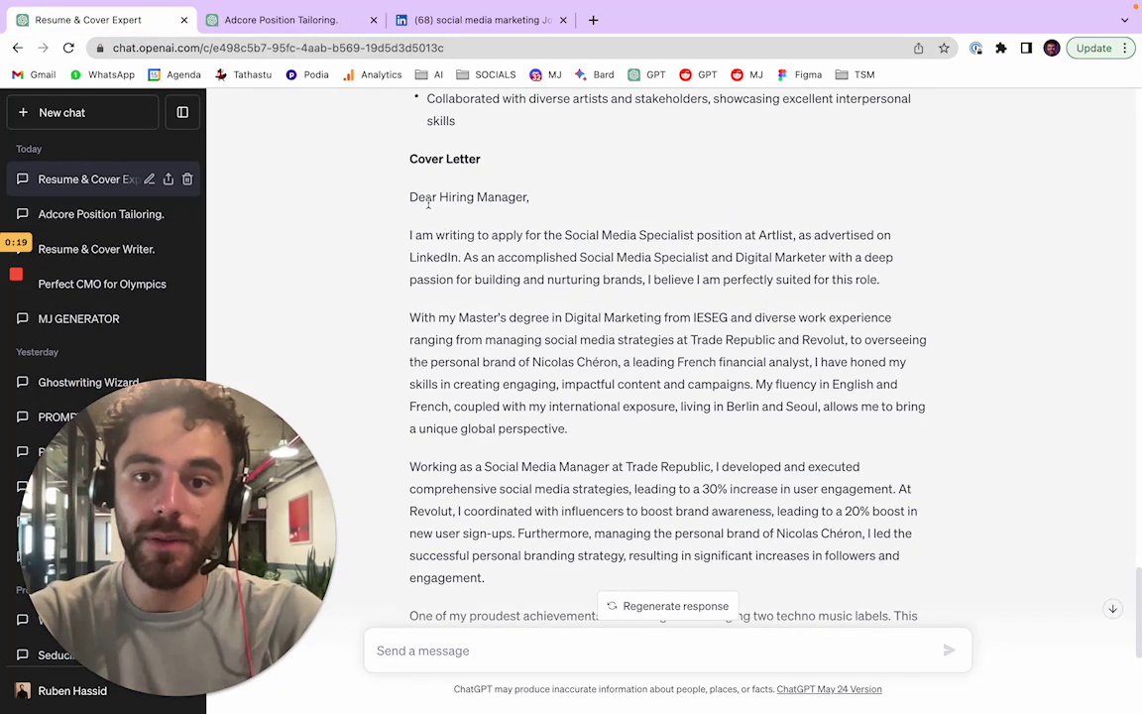
{"action": "left_click_drag", "start_coordinate": [415, 193], "coordinate": [992, 536]}
{"action": "scroll", "coordinate": [968, 411], "scroll_direction": "down", "scroll_amount": 4}
{"action": "scroll", "coordinate": [1014, 502], "scroll_direction": "up", "scroll_amount": 3}
{"action": "left_click", "coordinate": [1015, 502]}
{"action": "scroll", "coordinate": [1015, 502], "scroll_direction": "up", "scroll_amount": 4}
{"action": "left_click_drag", "start_coordinate": [555, 436], "coordinate": [573, 292]}
{"action": "scroll", "coordinate": [427, 370], "scroll_direction": "up", "scroll_amount": 3}
{"action": "left_click", "coordinate": [607, 310]}
{"action": "scroll", "coordinate": [608, 310], "scroll_direction": "up", "scroll_amount": 3}
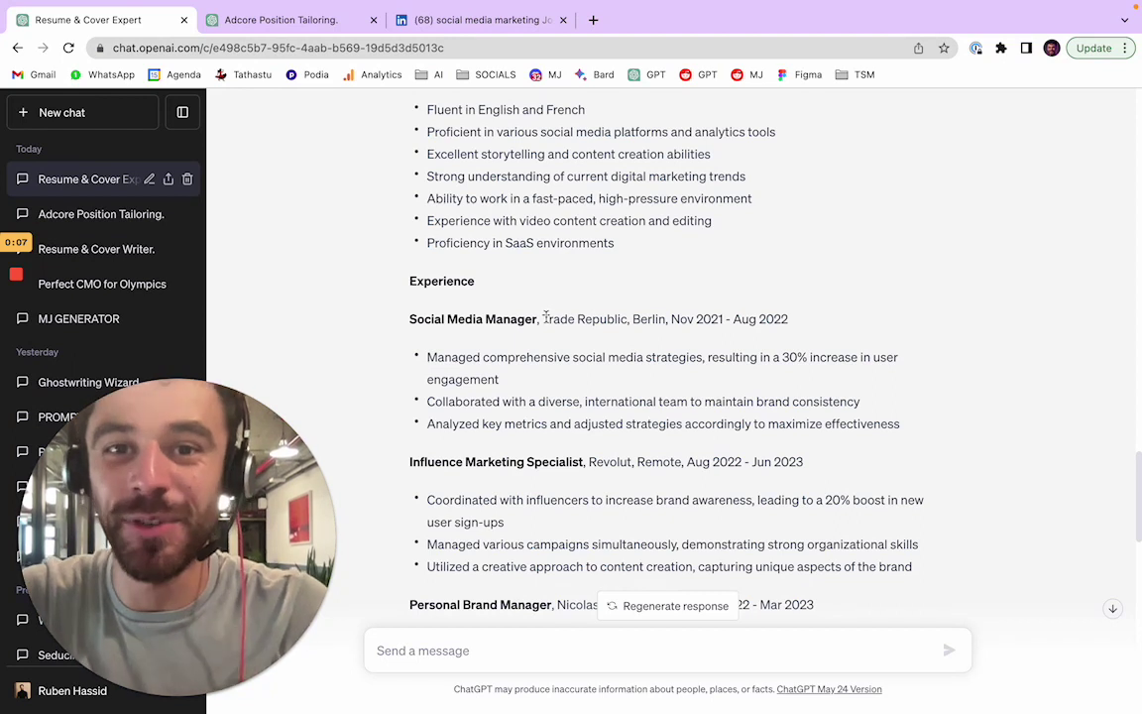
{"action": "mouse_move", "coordinate": [15, 278]}
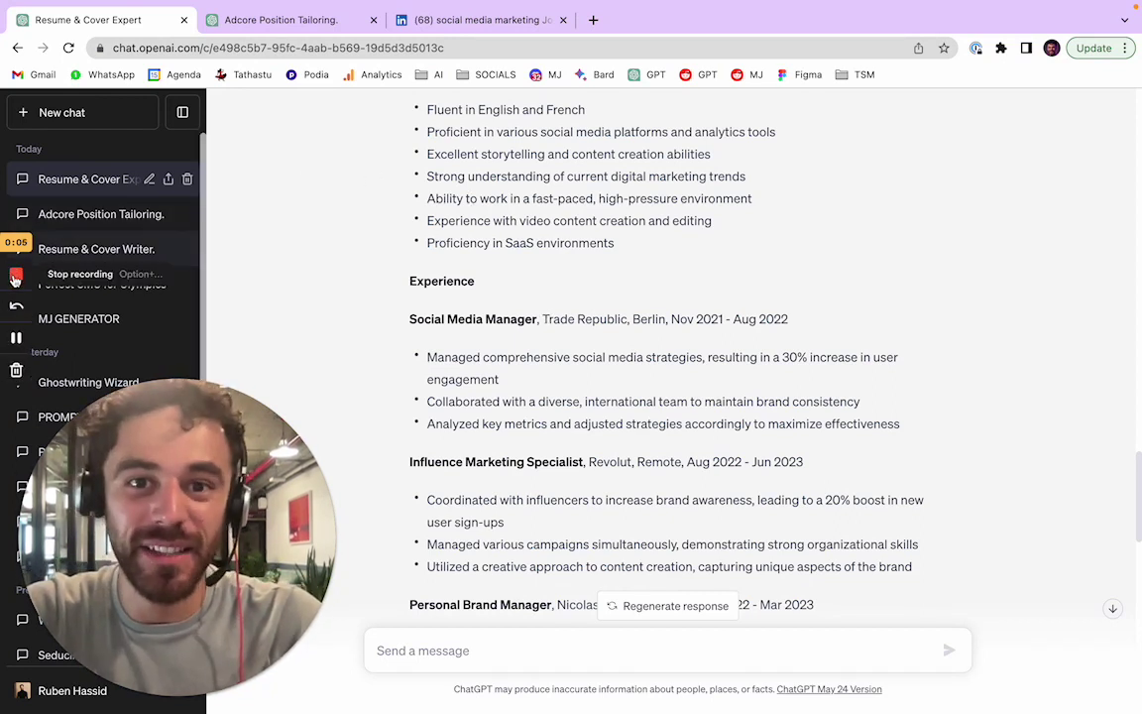